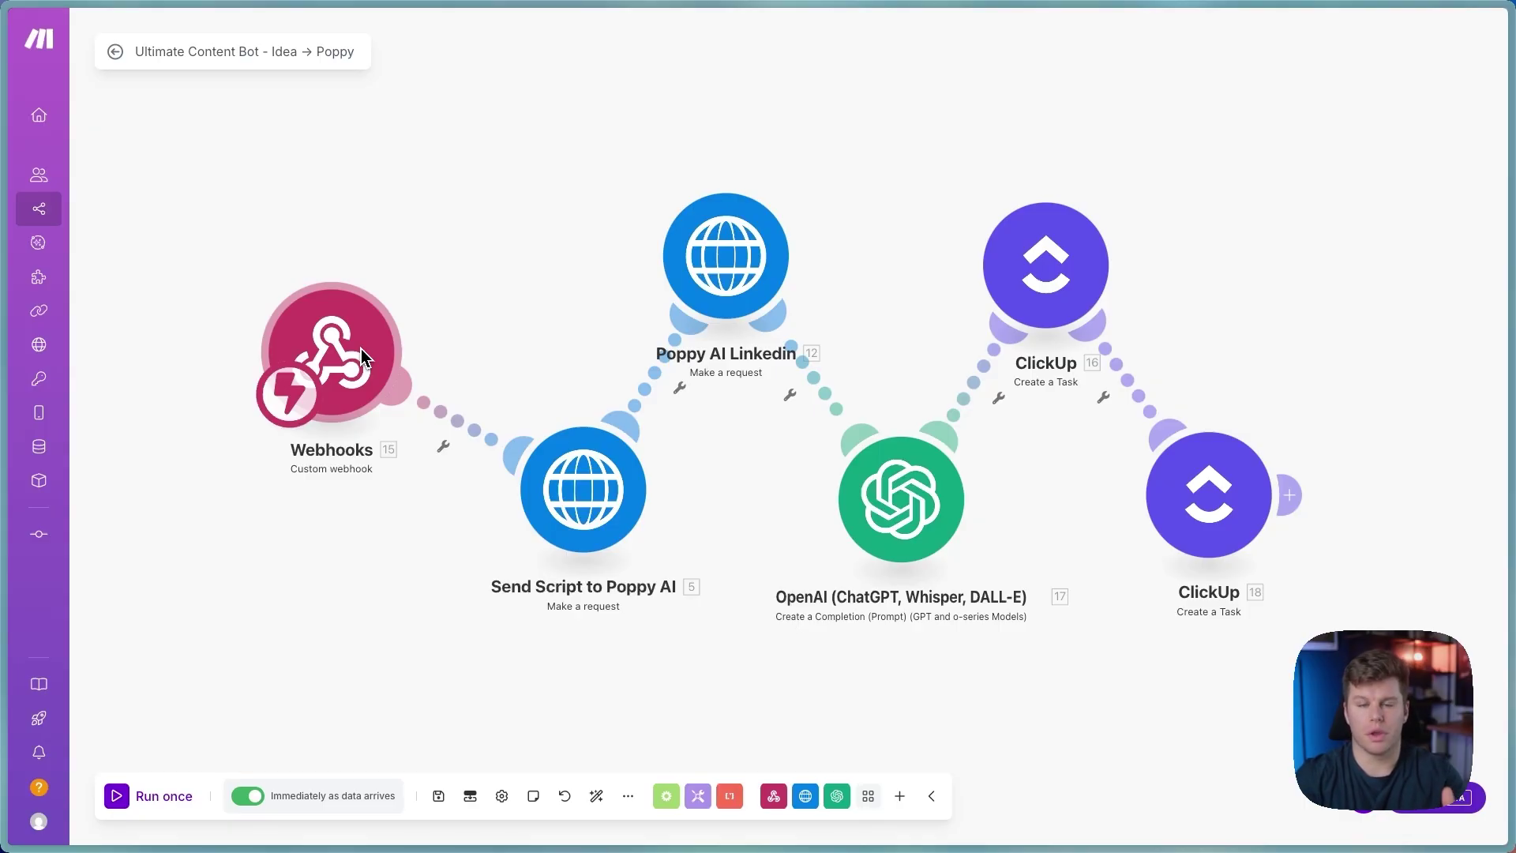
Step: Review the drafted video idea in the script chat message by highlighting its text
scroll(551, 515, right, 1)
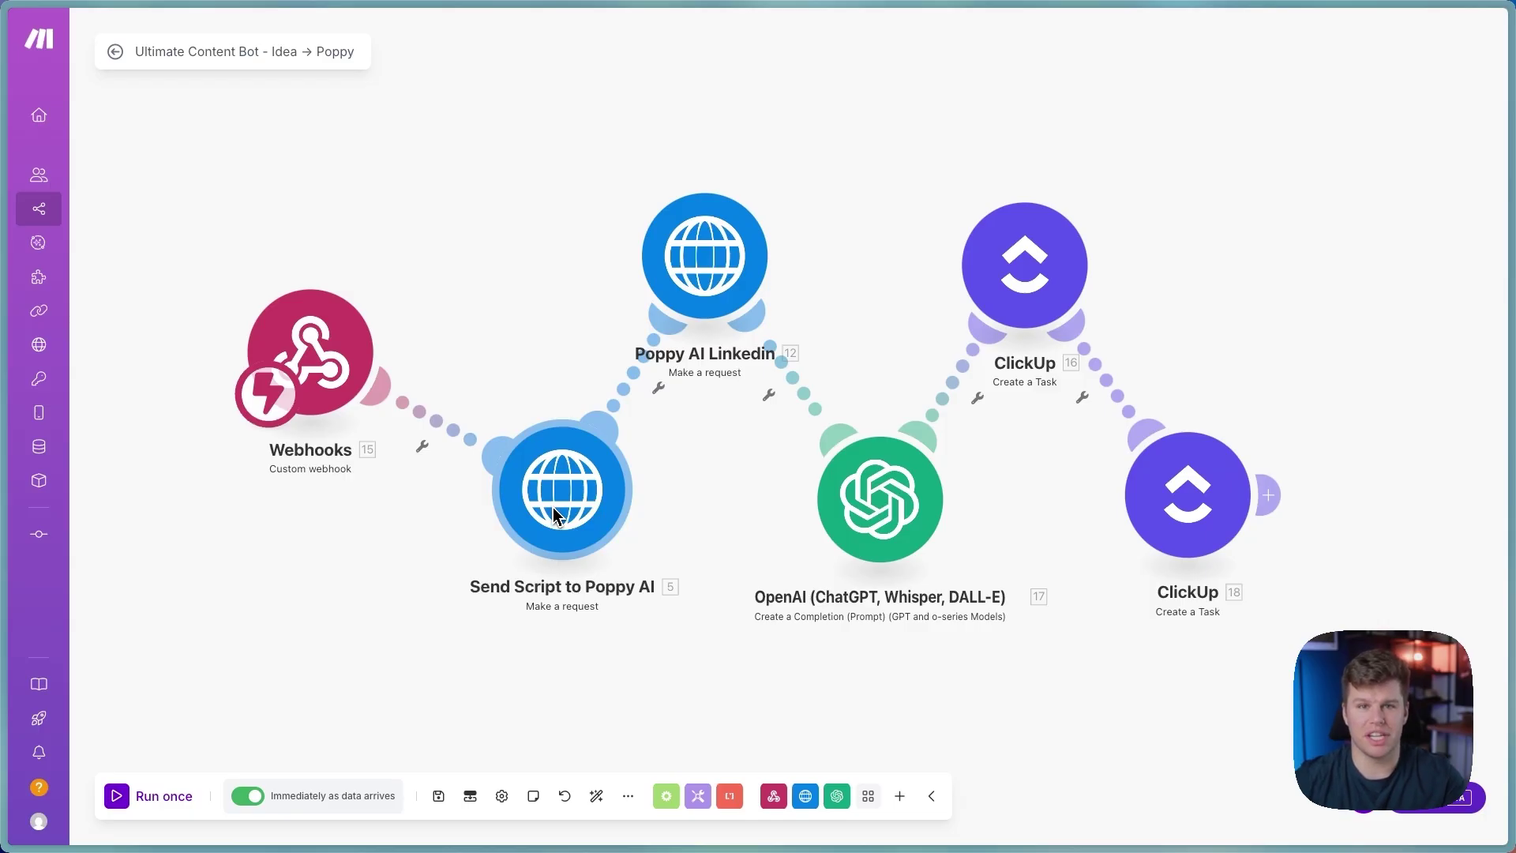
scroll(757, 485, right, 3)
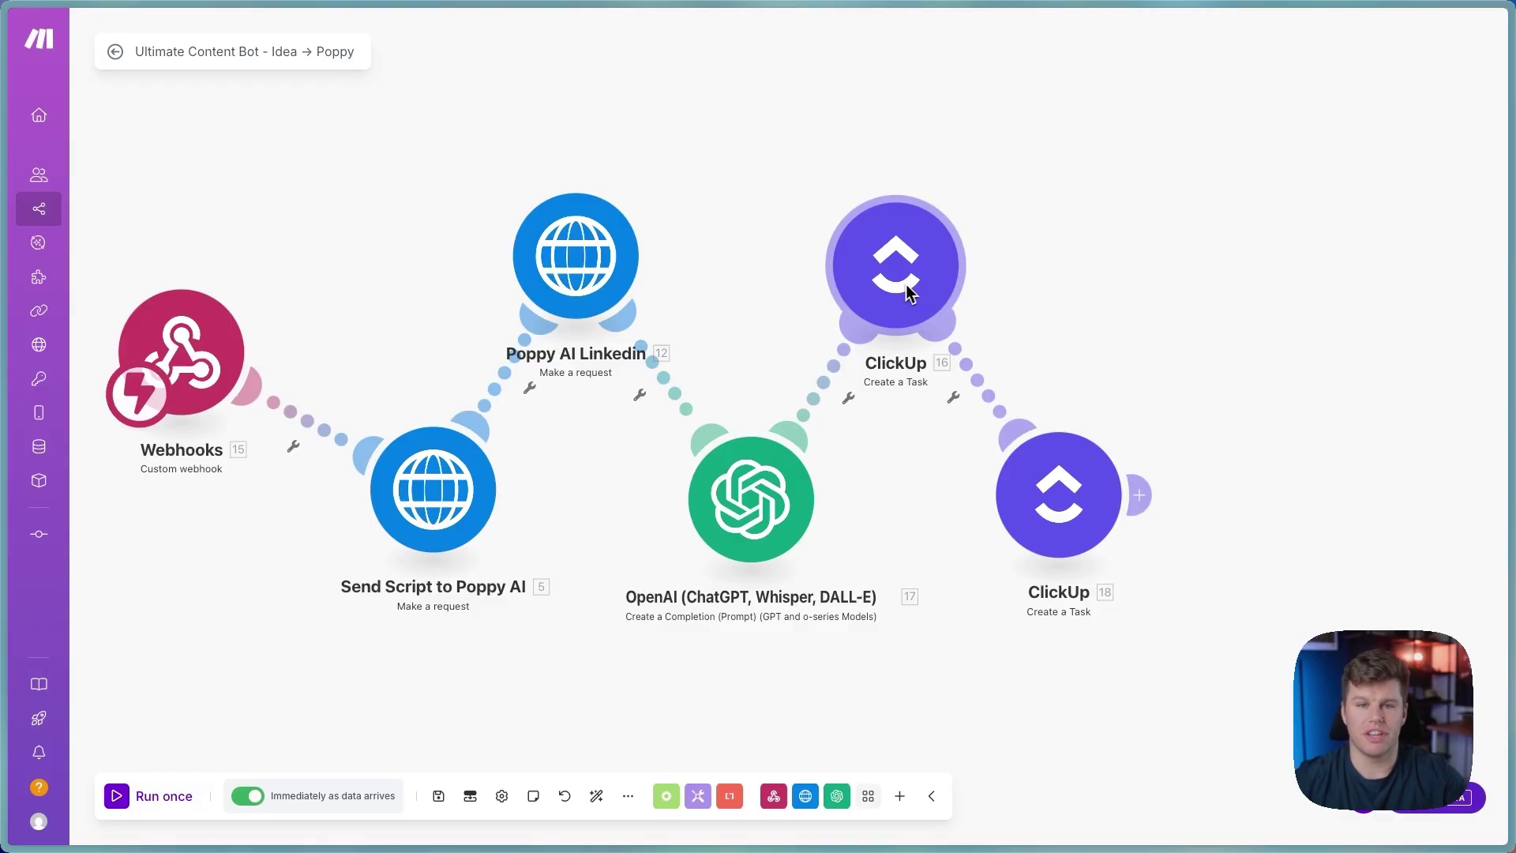
scroll(403, 221, left, 2)
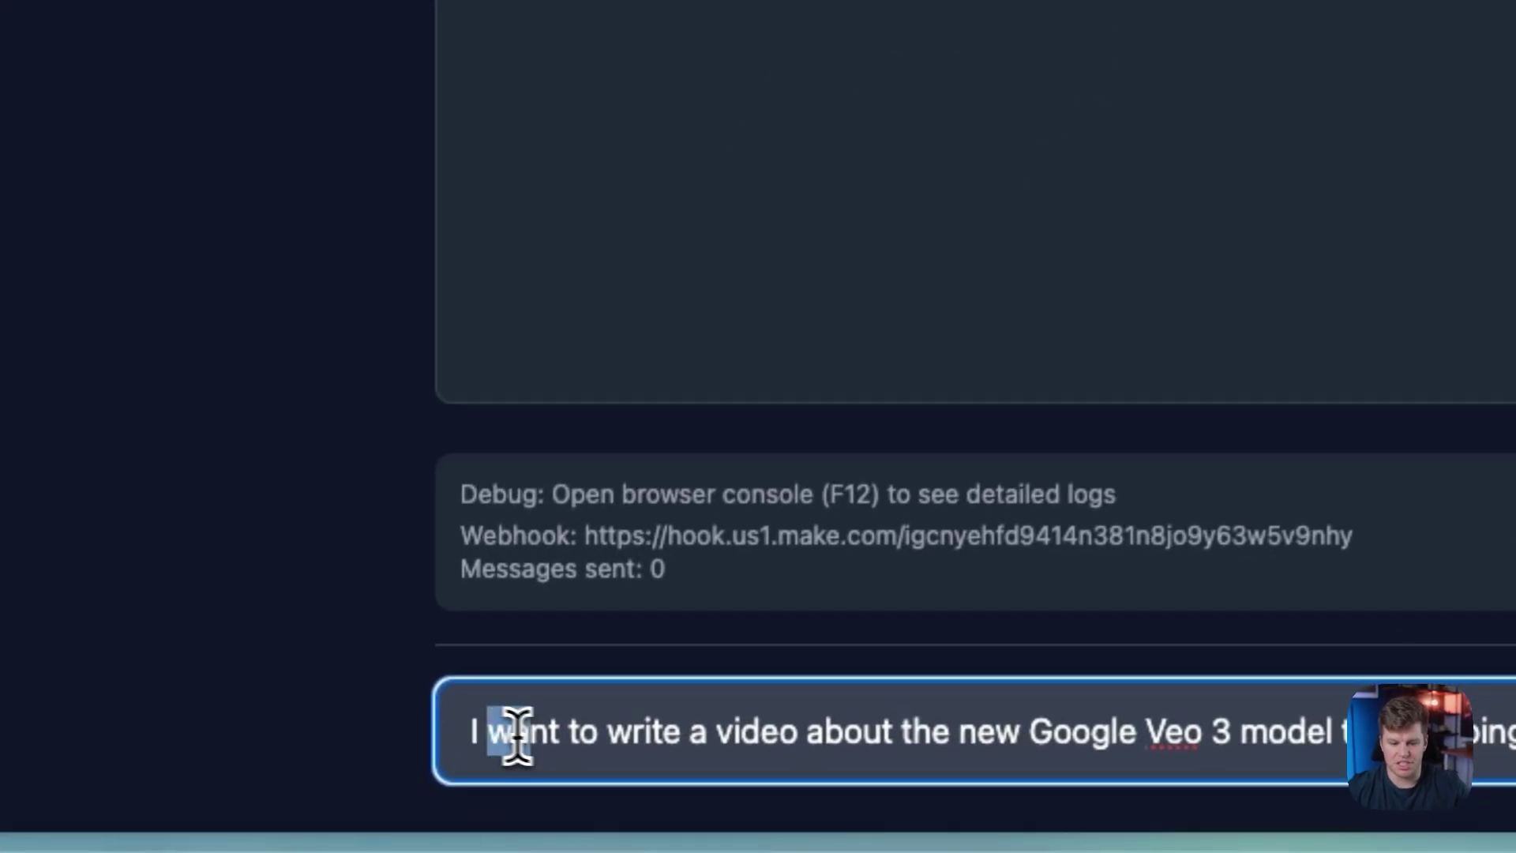
drag(427, 806, 591, 807)
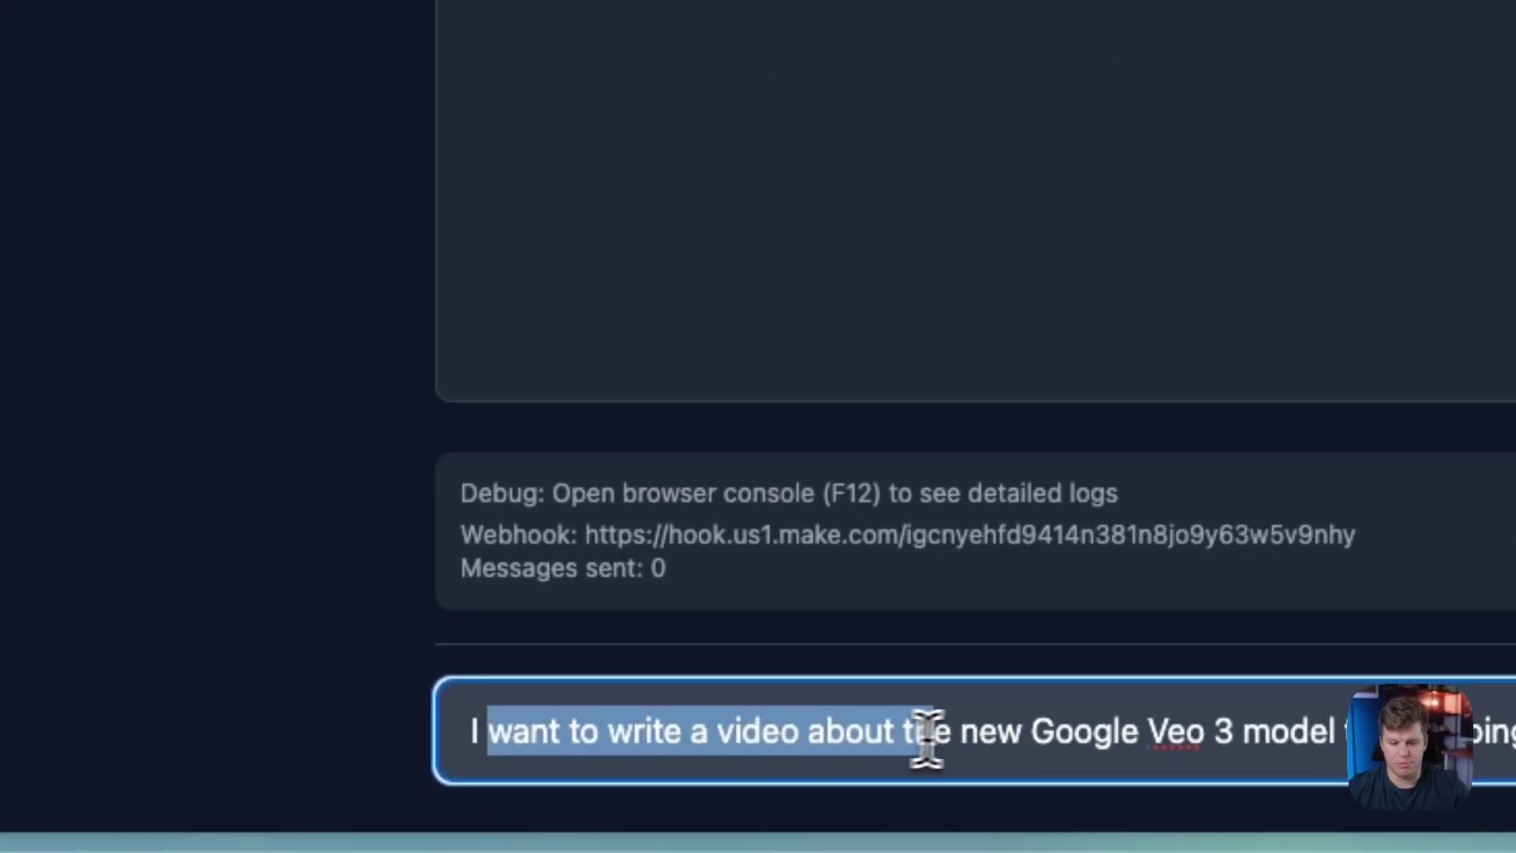
drag(926, 735, 1457, 734)
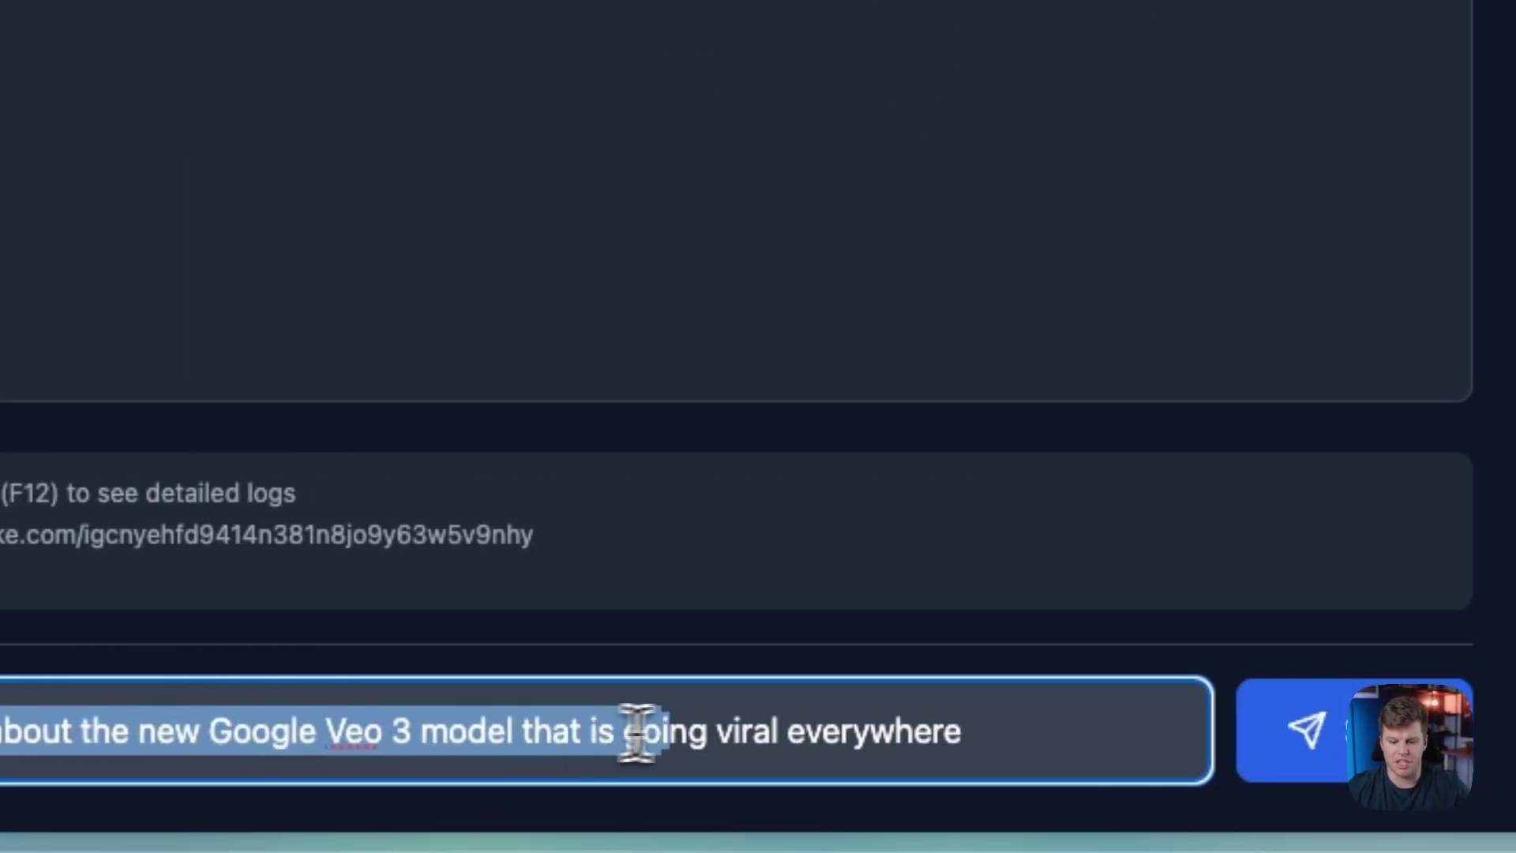
drag(637, 732, 995, 732)
Step: Switch to the Instagram reel page and place the caret in the empty Reel URL field
click(995, 732)
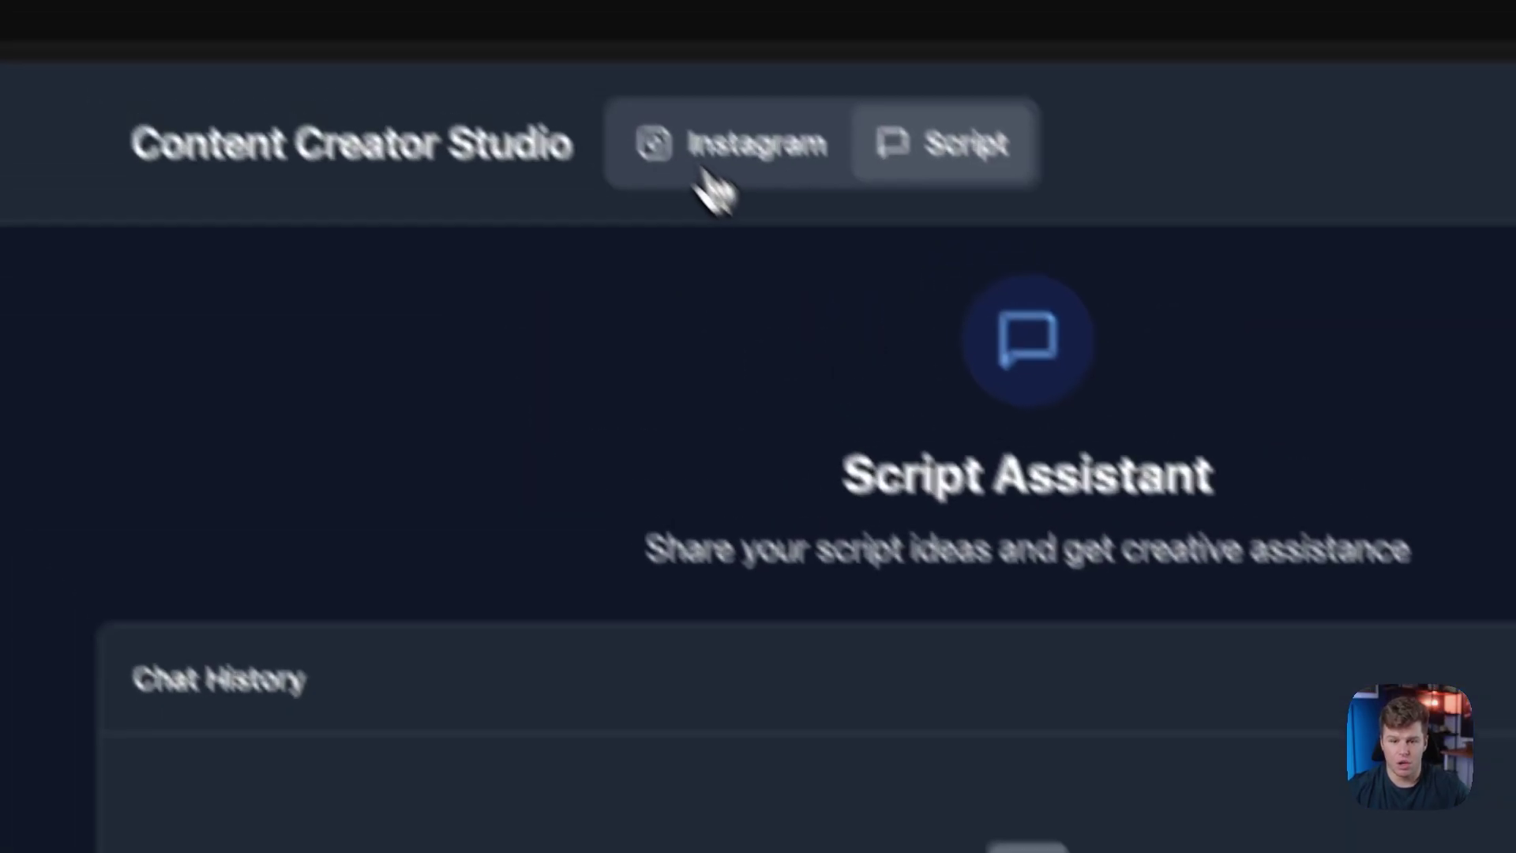
click(704, 187)
click(811, 719)
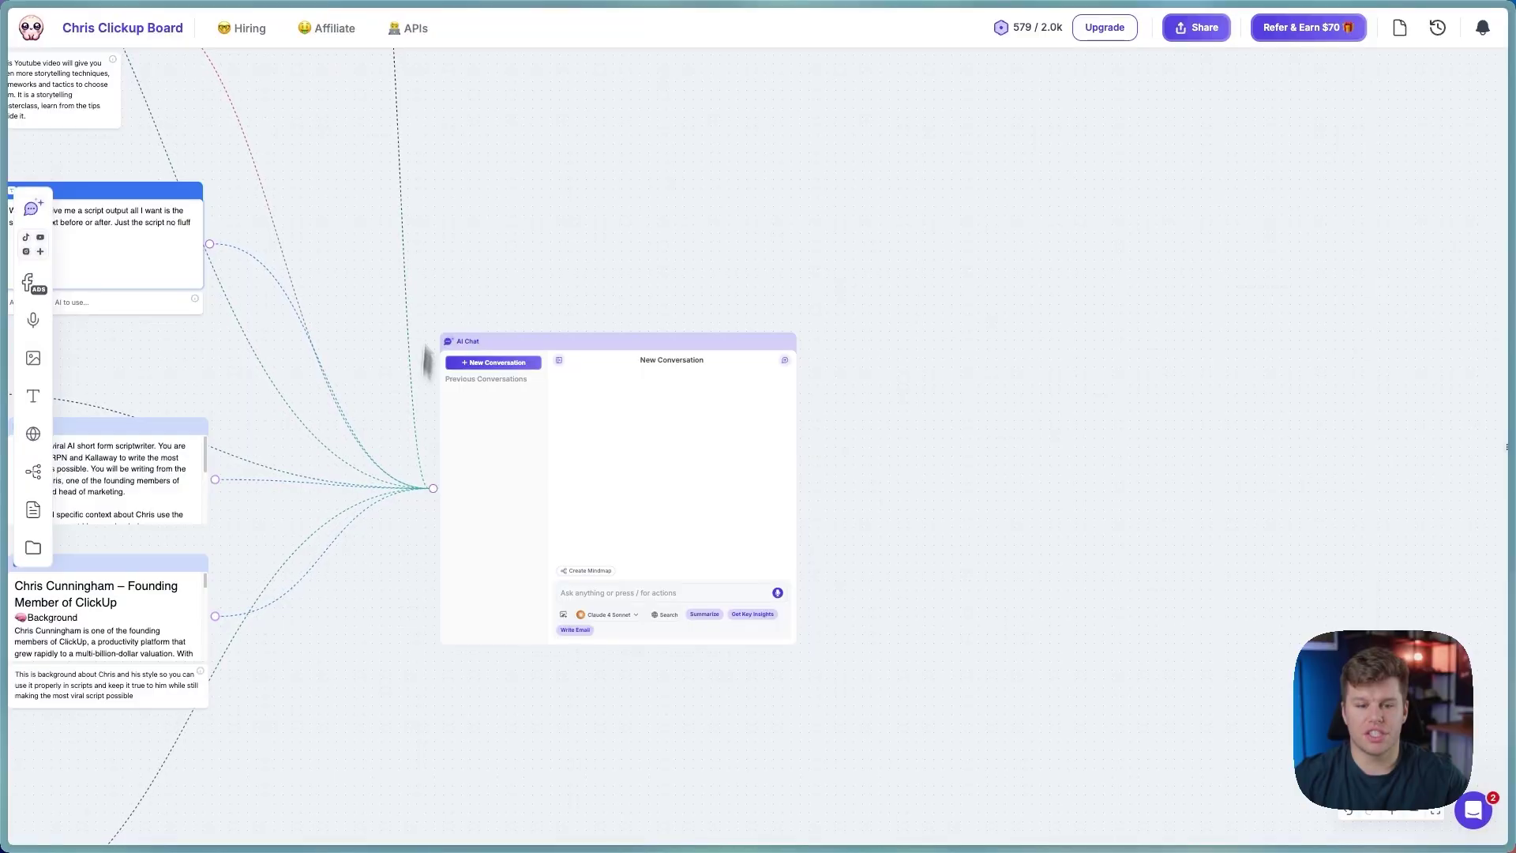
drag(426, 209, 924, 205)
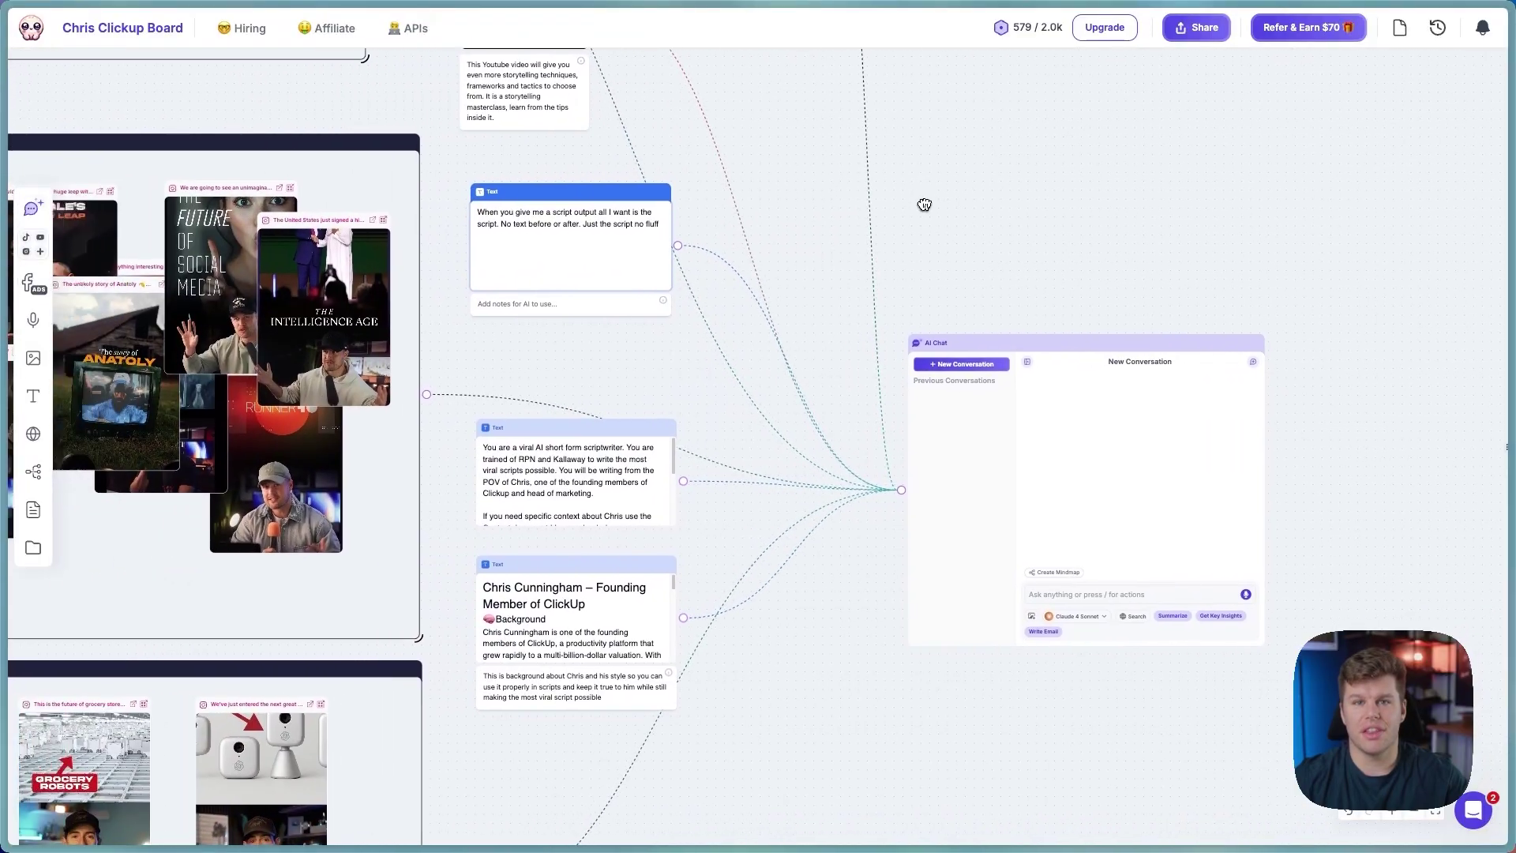
scroll(606, 270, up, 3)
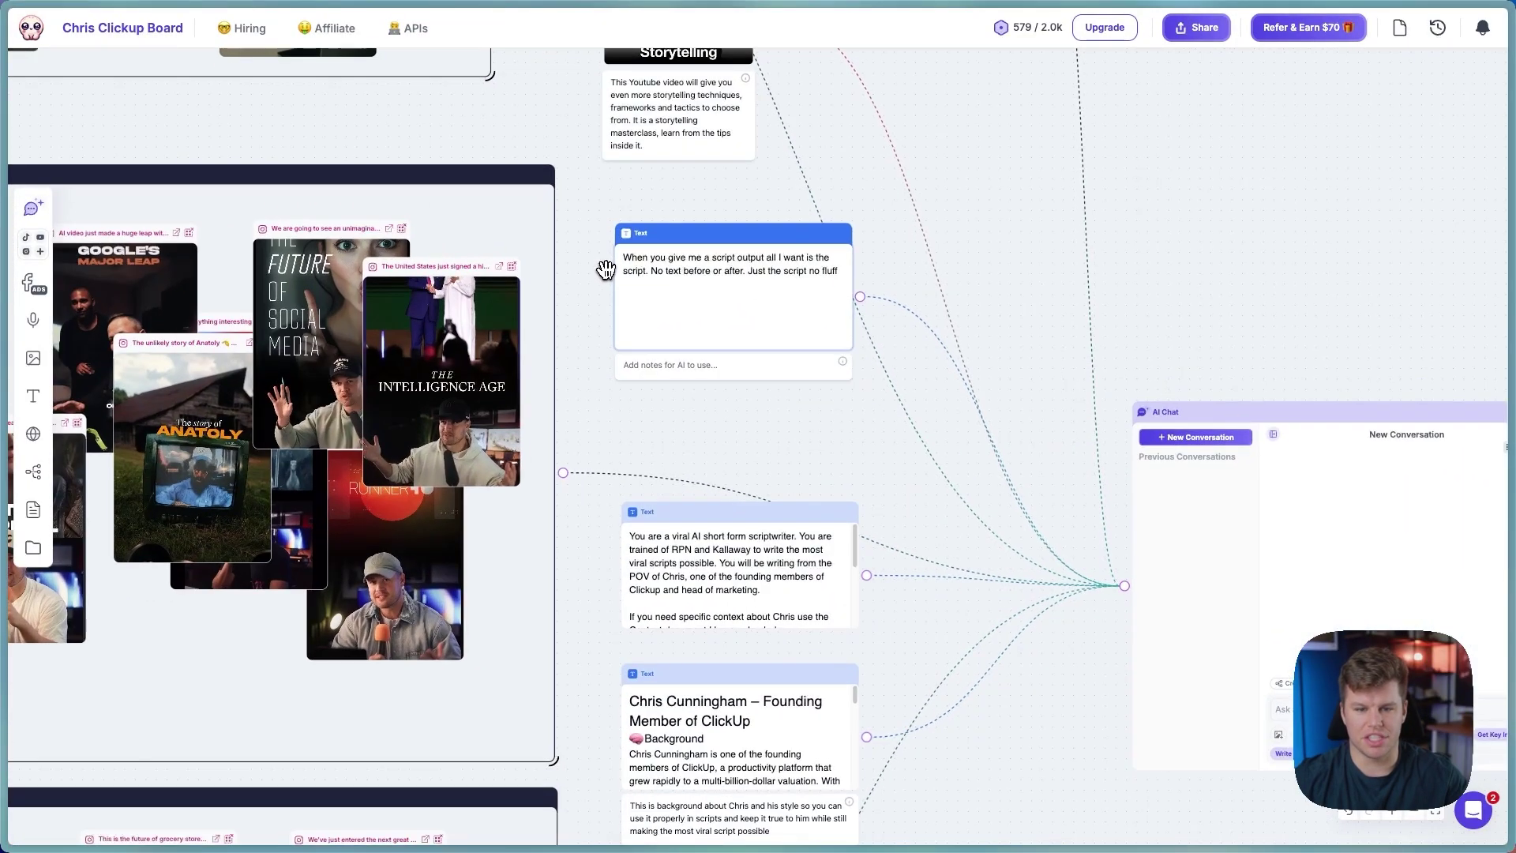
drag(606, 269, 857, 751)
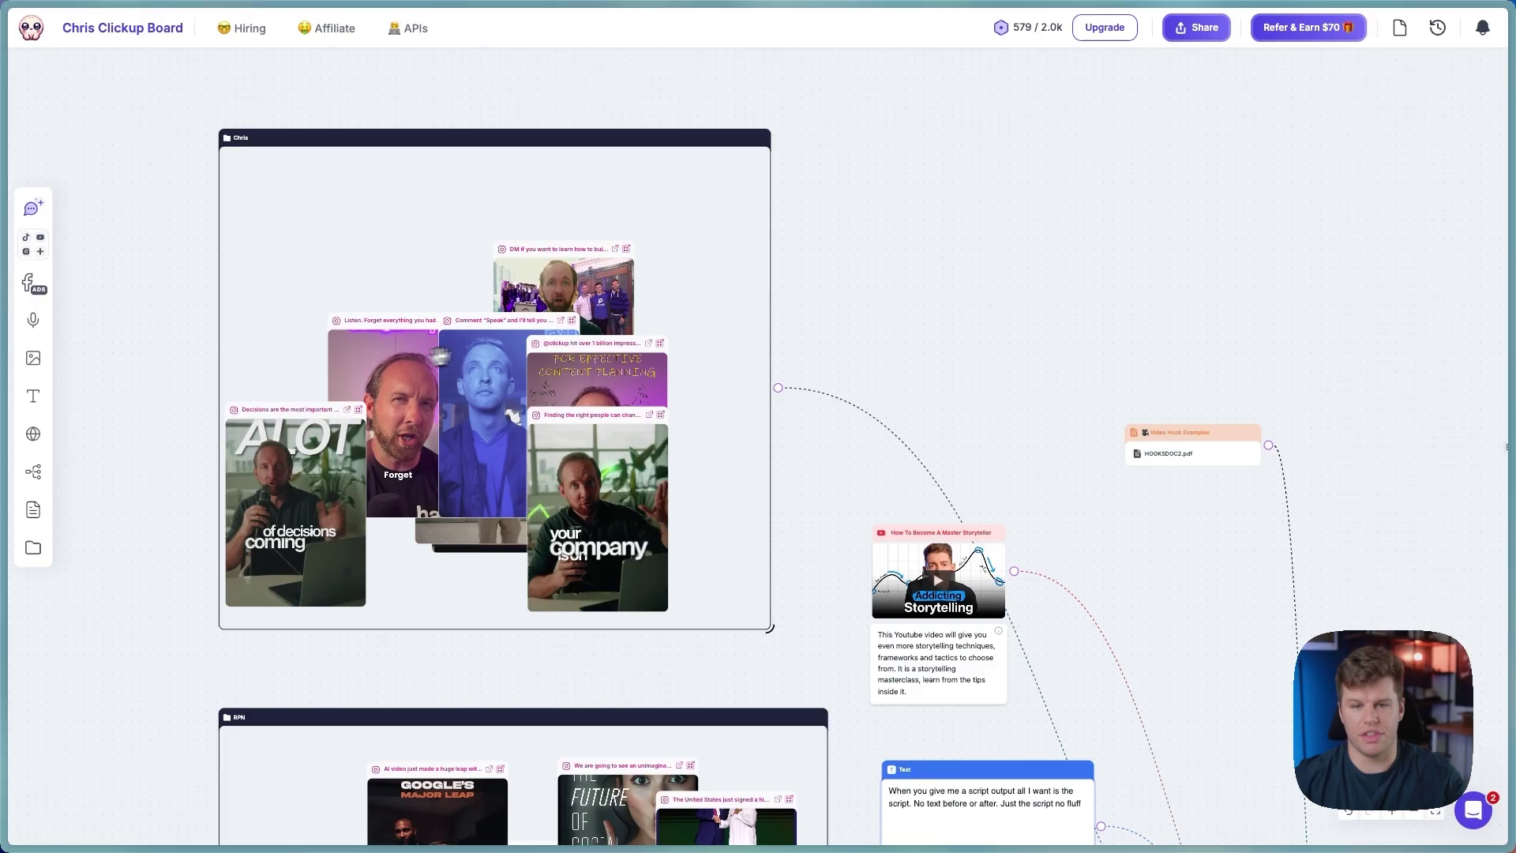
scroll(856, 317, down, 10)
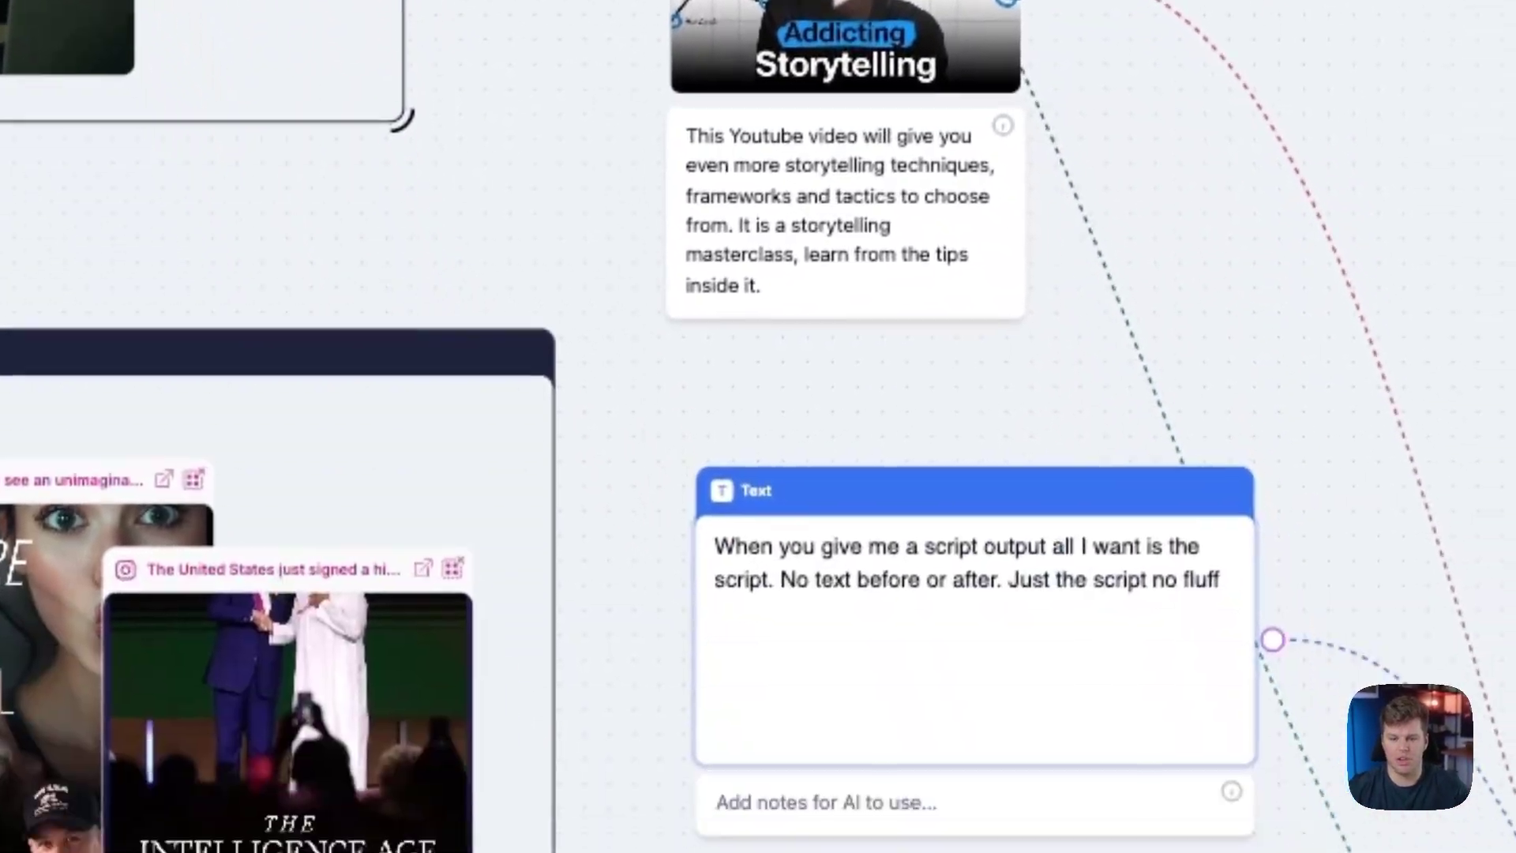
scroll(727, 216, down, 15)
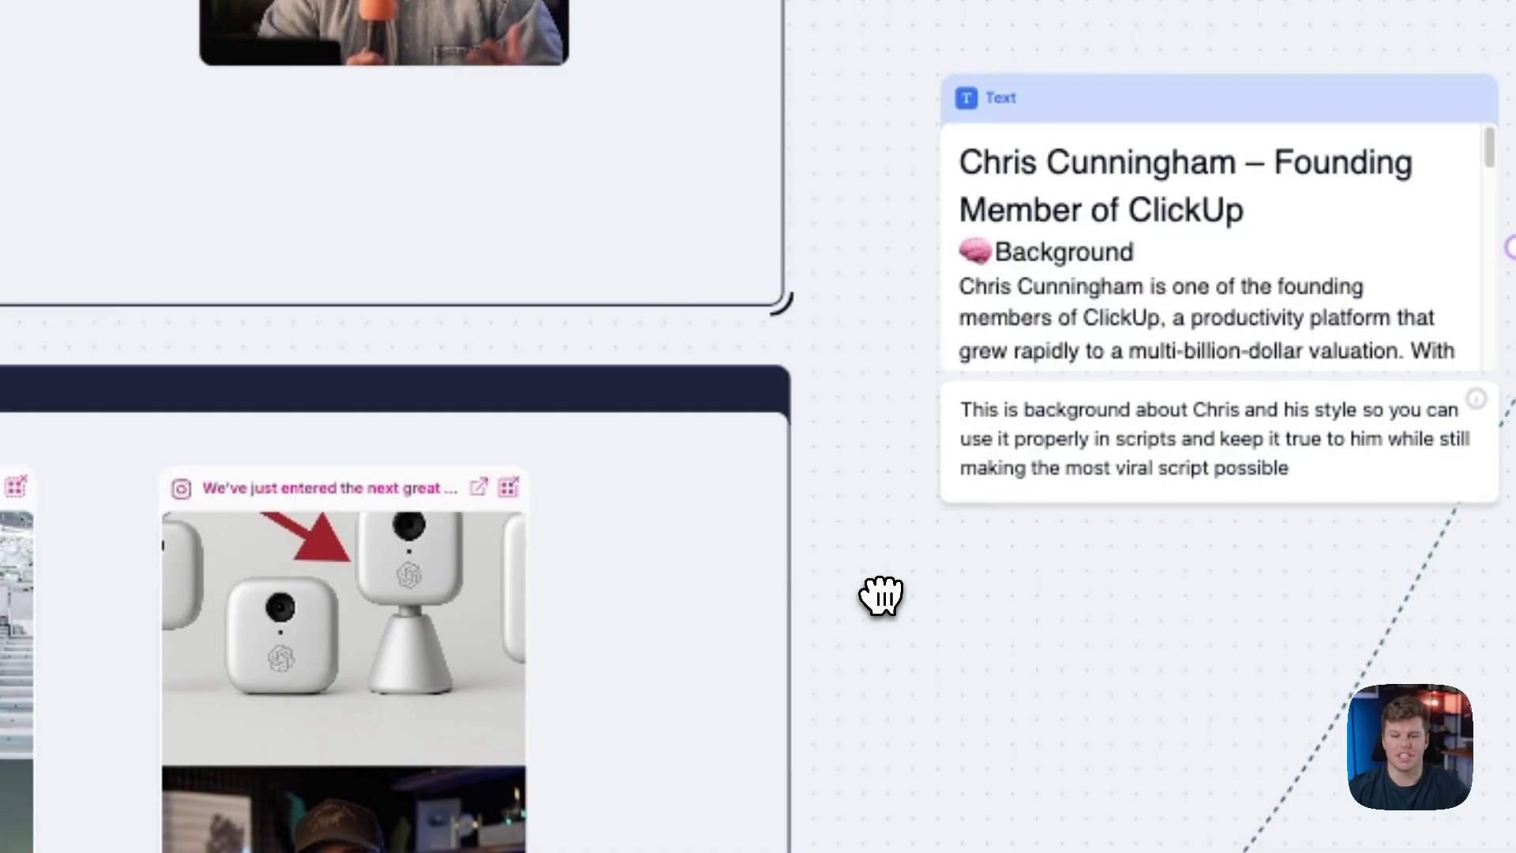
drag(887, 440, 389, 521)
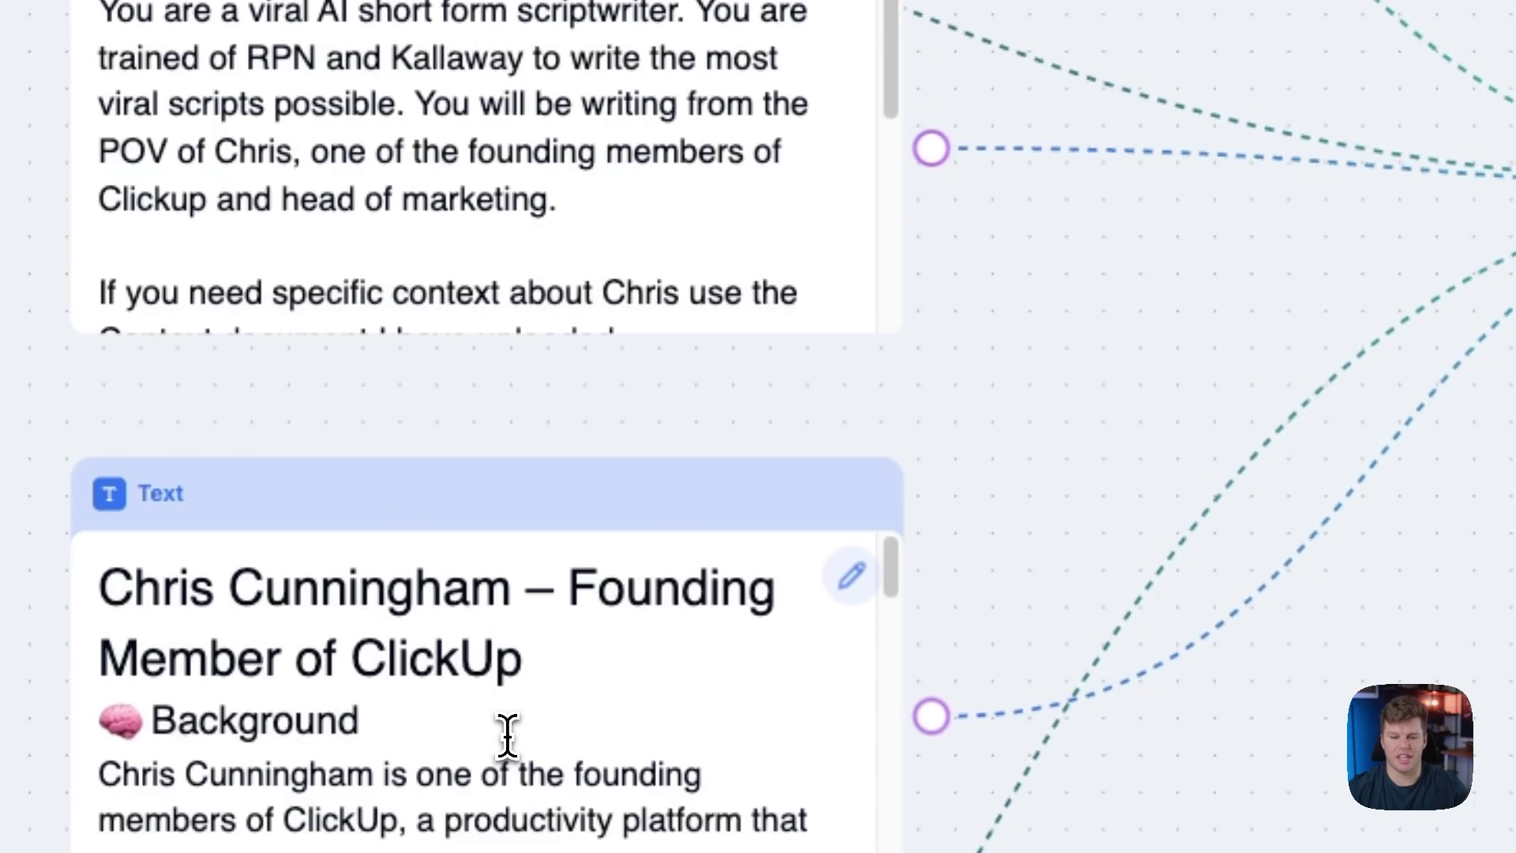
click(506, 736)
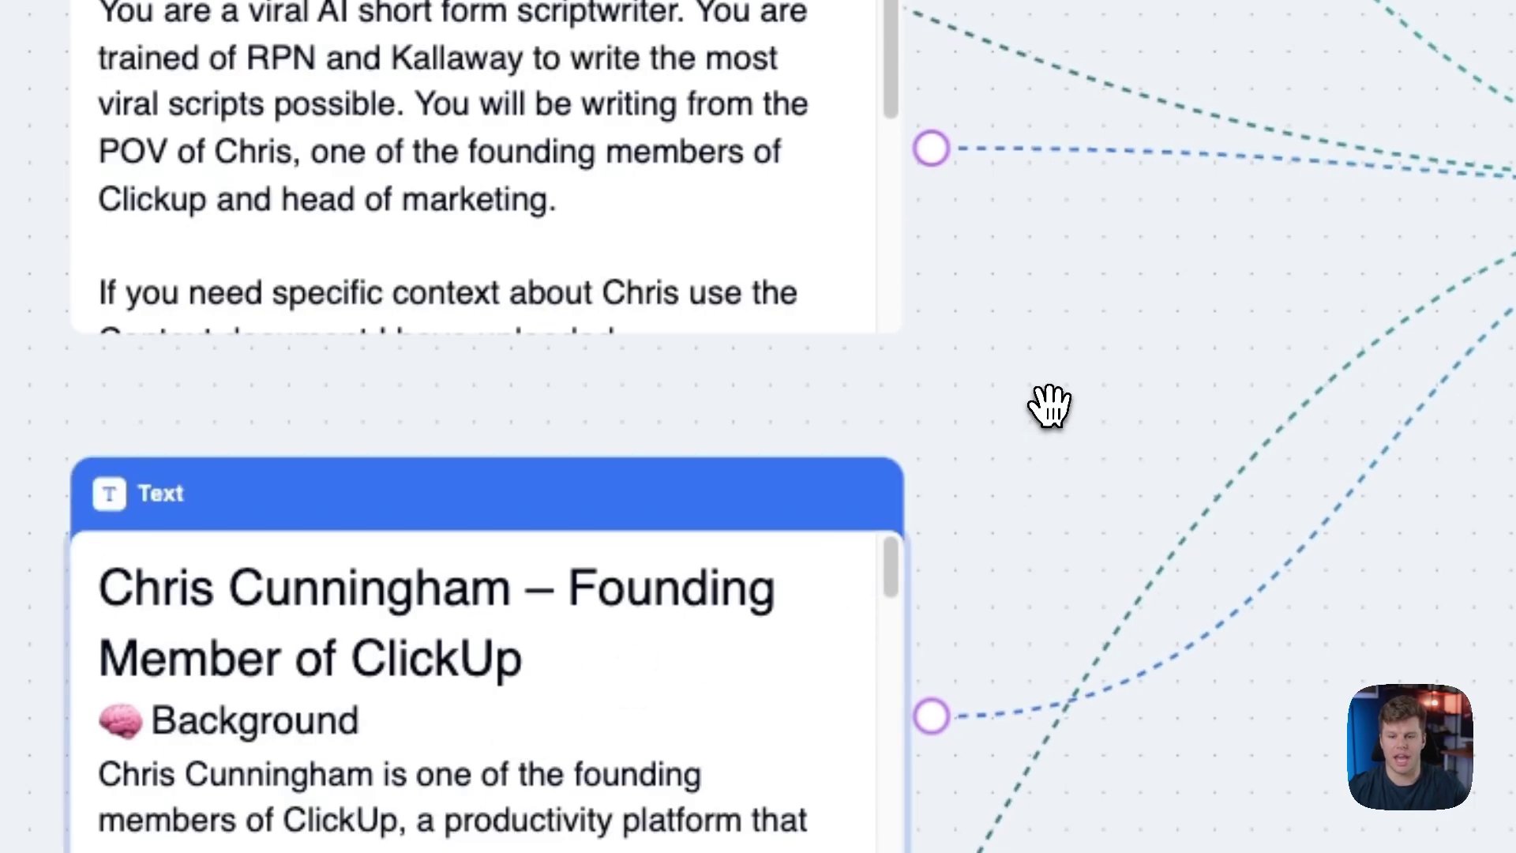
scroll(1051, 406, up, 4)
click(492, 515)
drag(441, 488, 440, 630)
scroll(450, 576, down, 3)
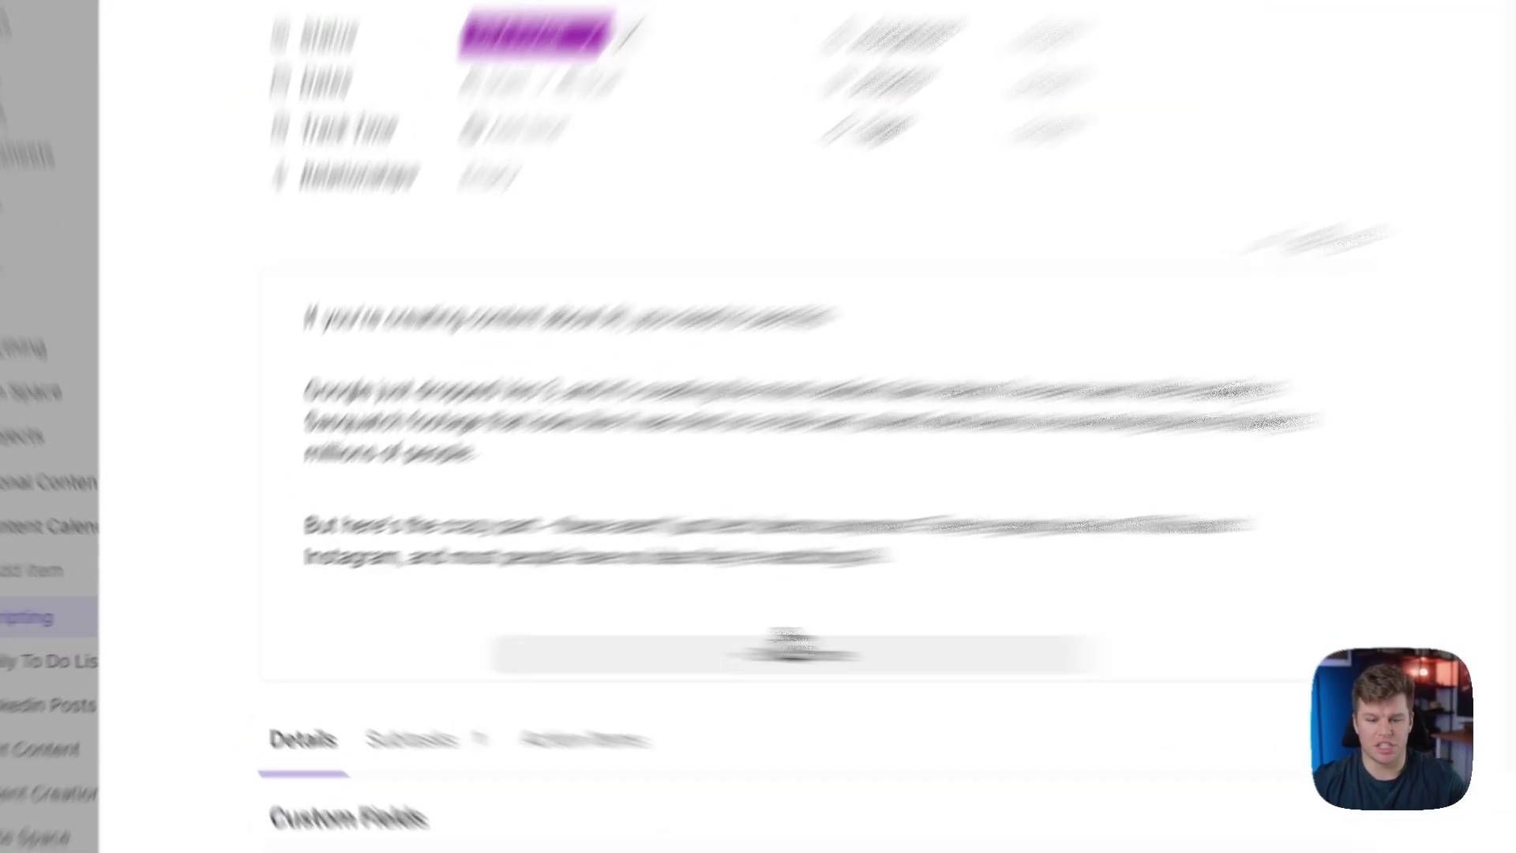
Step: Expand AI Video Hype's seven-paragraph Veo 3 script, review it, and scroll to its subtasks
click(554, 644)
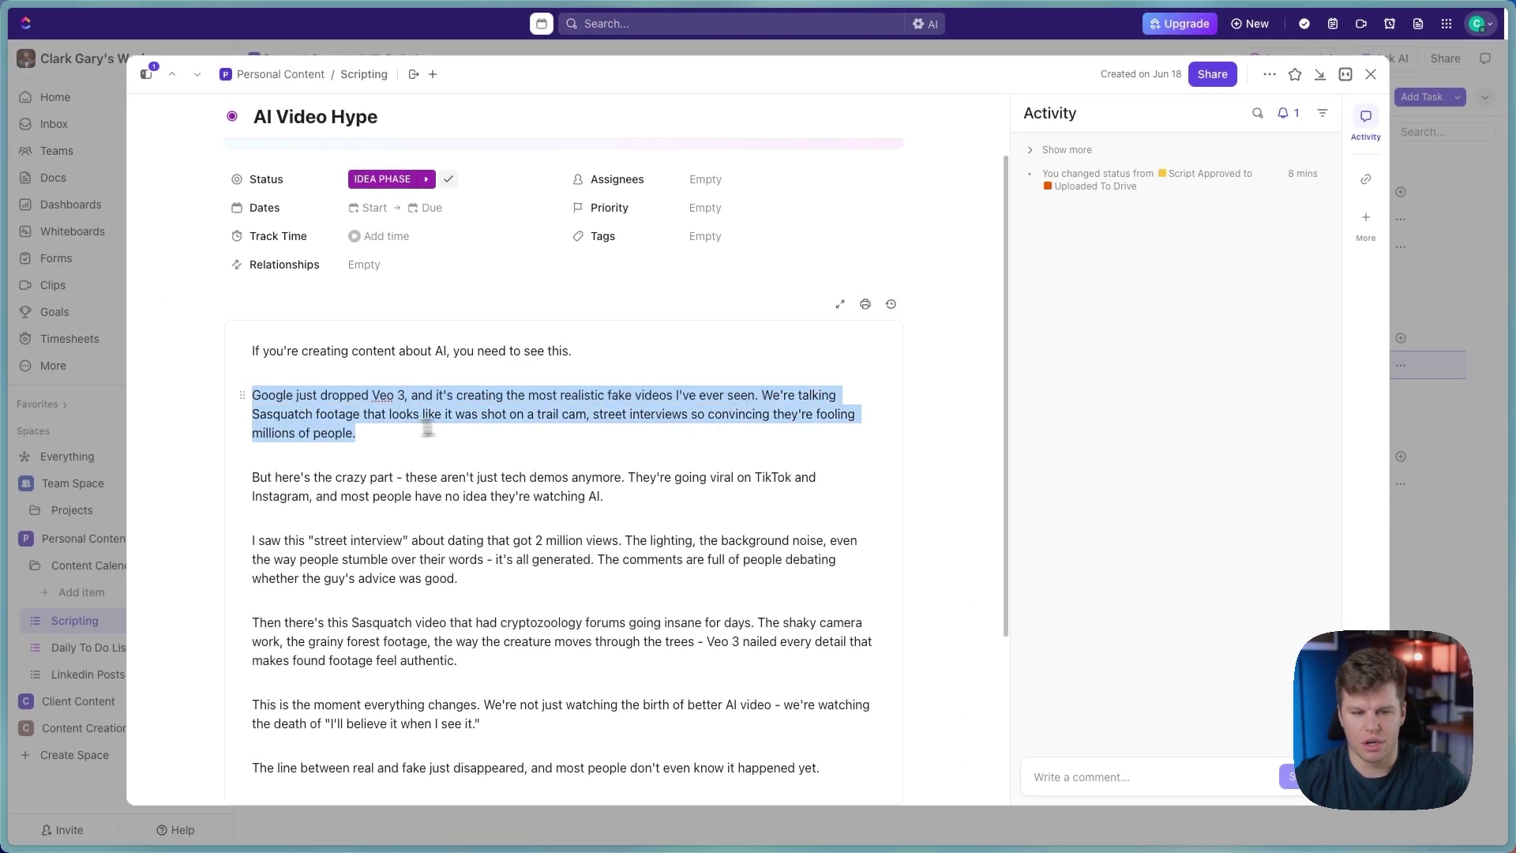
drag(331, 426, 861, 419)
drag(659, 433, 399, 433)
click(256, 478)
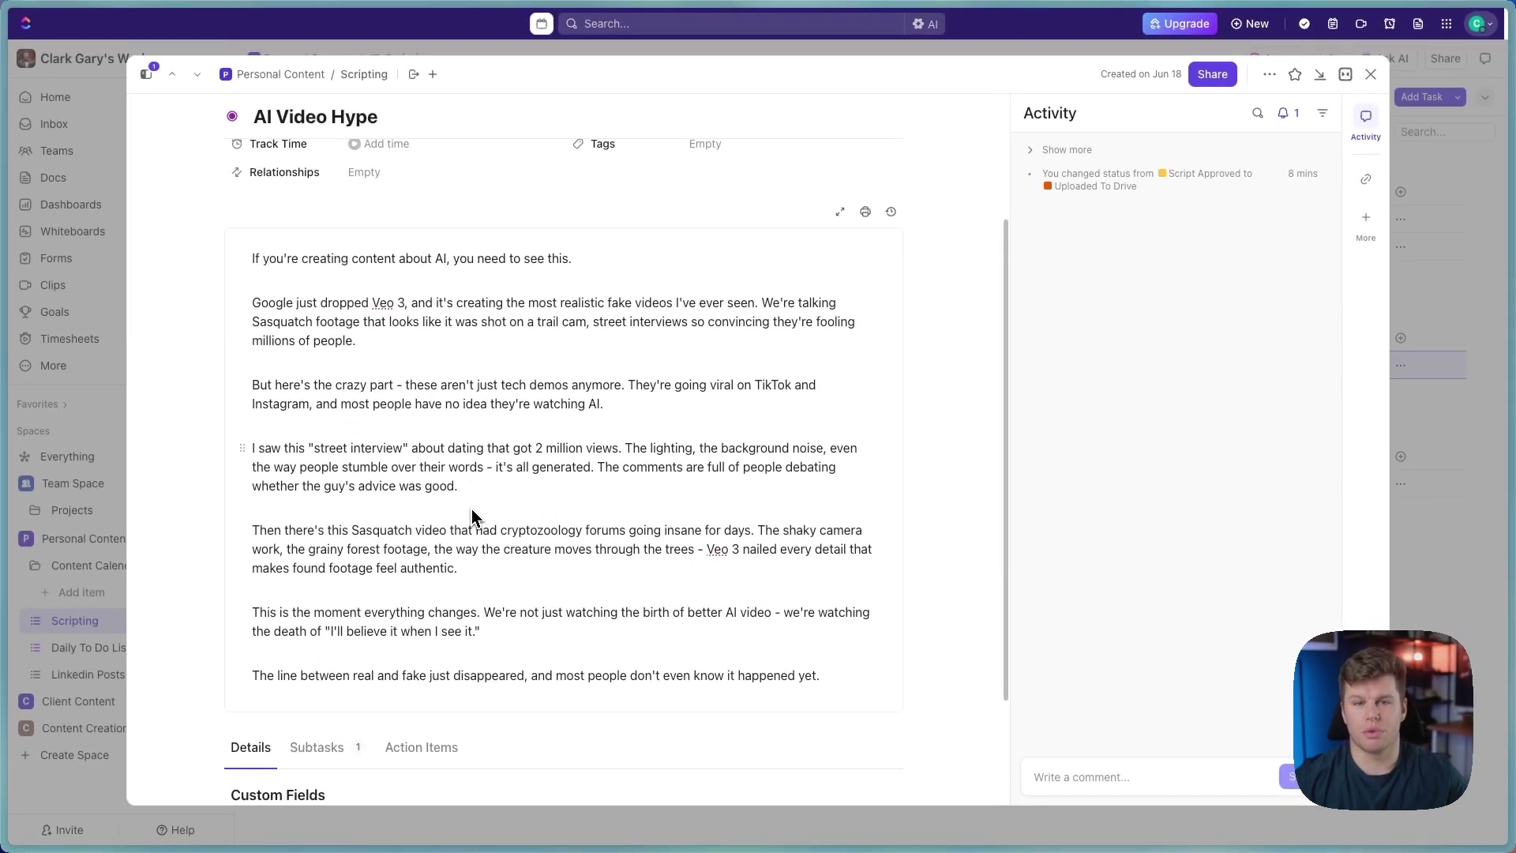
scroll(472, 517, down, 3)
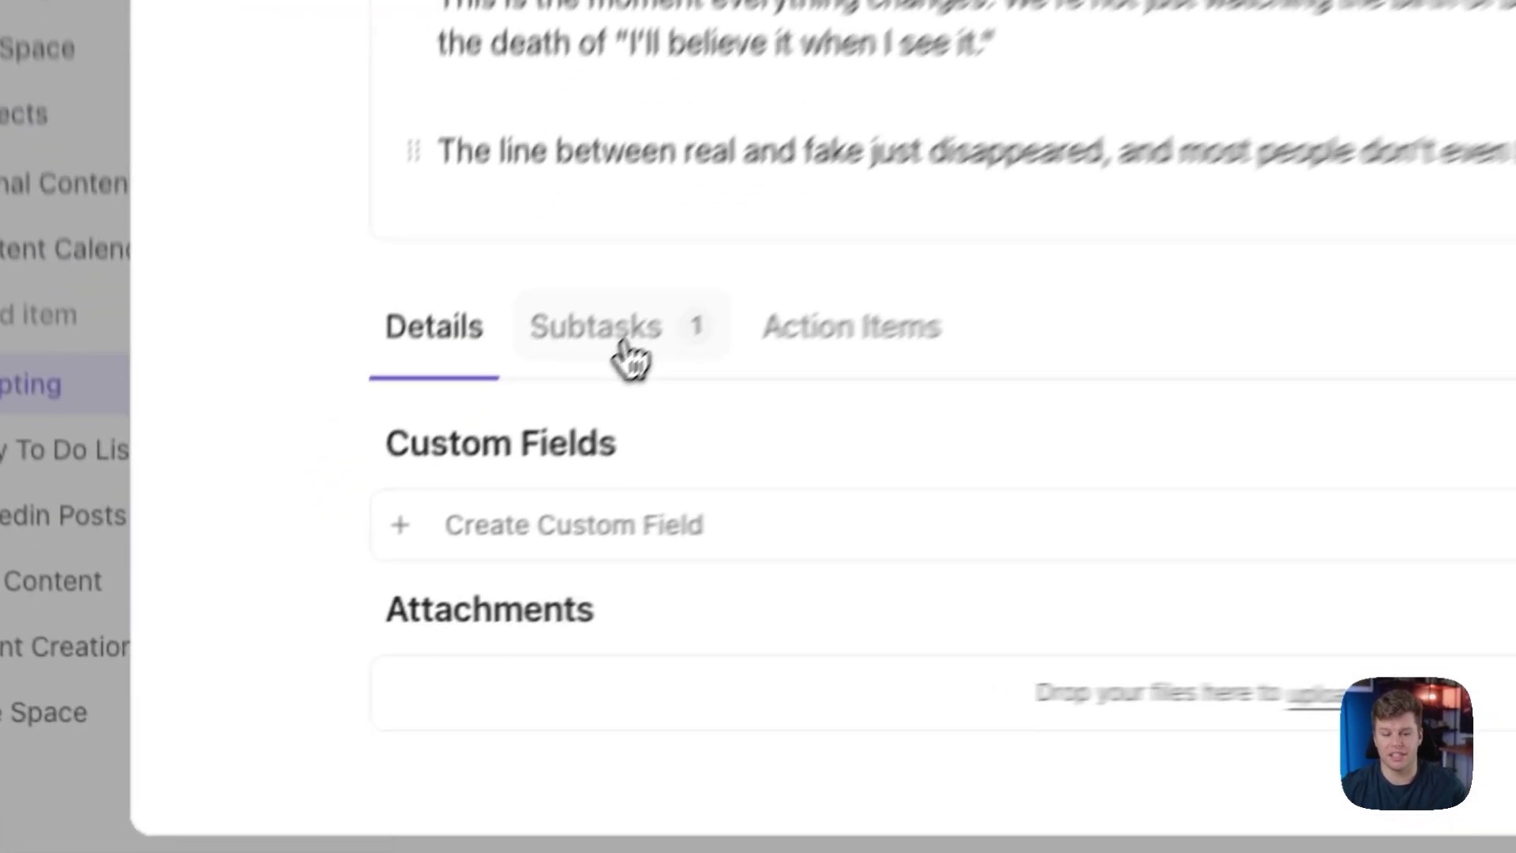
Step: Open the 'AI Video Hype - Linkedin Post' subtask and read its full post text
click(328, 604)
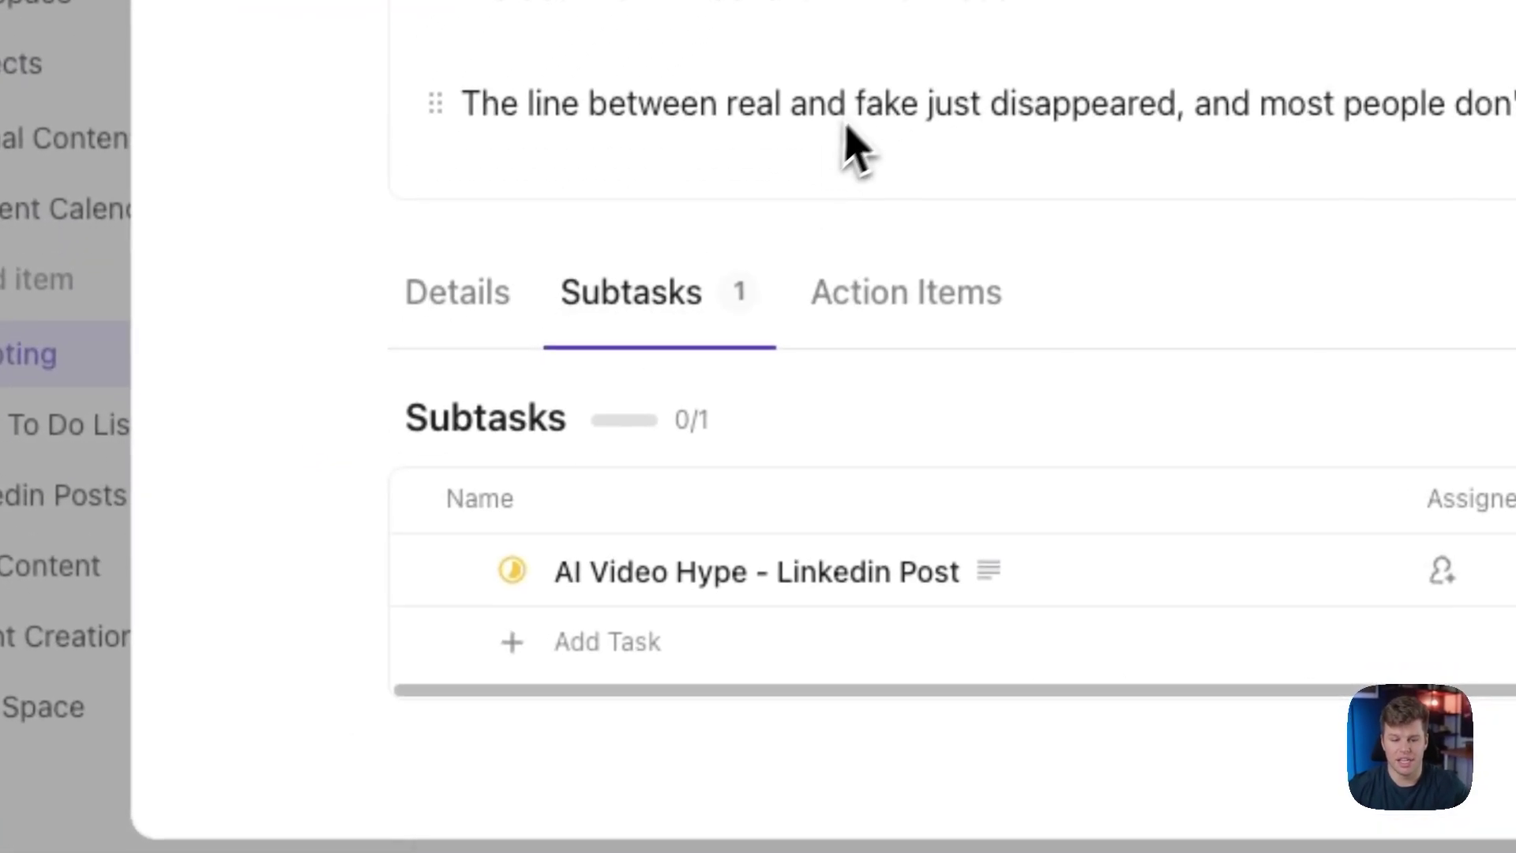
click(360, 702)
scroll(747, 588, down, 5)
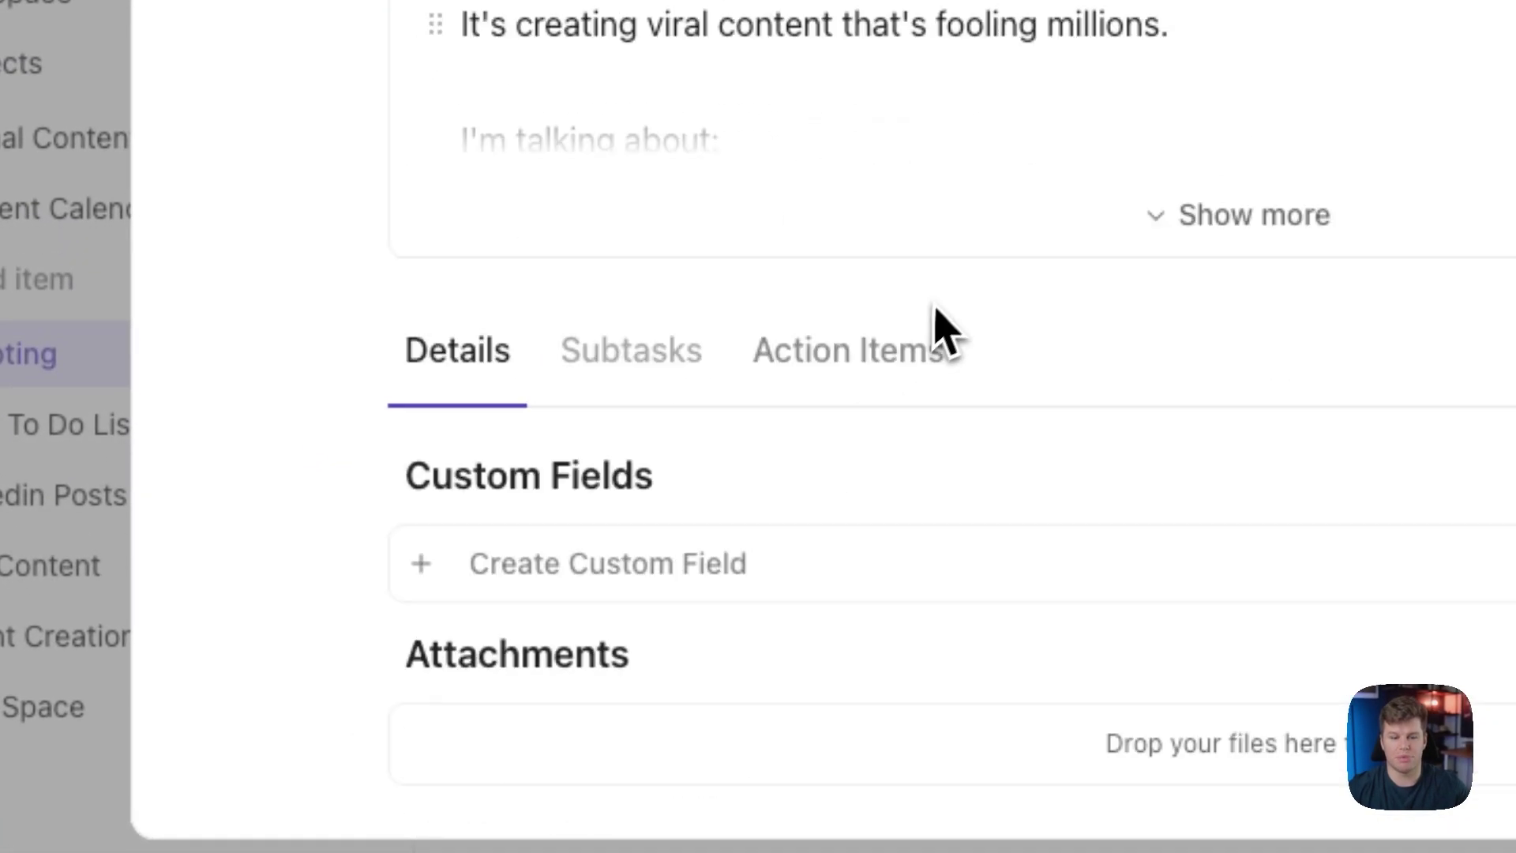
click(1197, 220)
scroll(1256, 241, down, 2)
scroll(794, 84, down, 1)
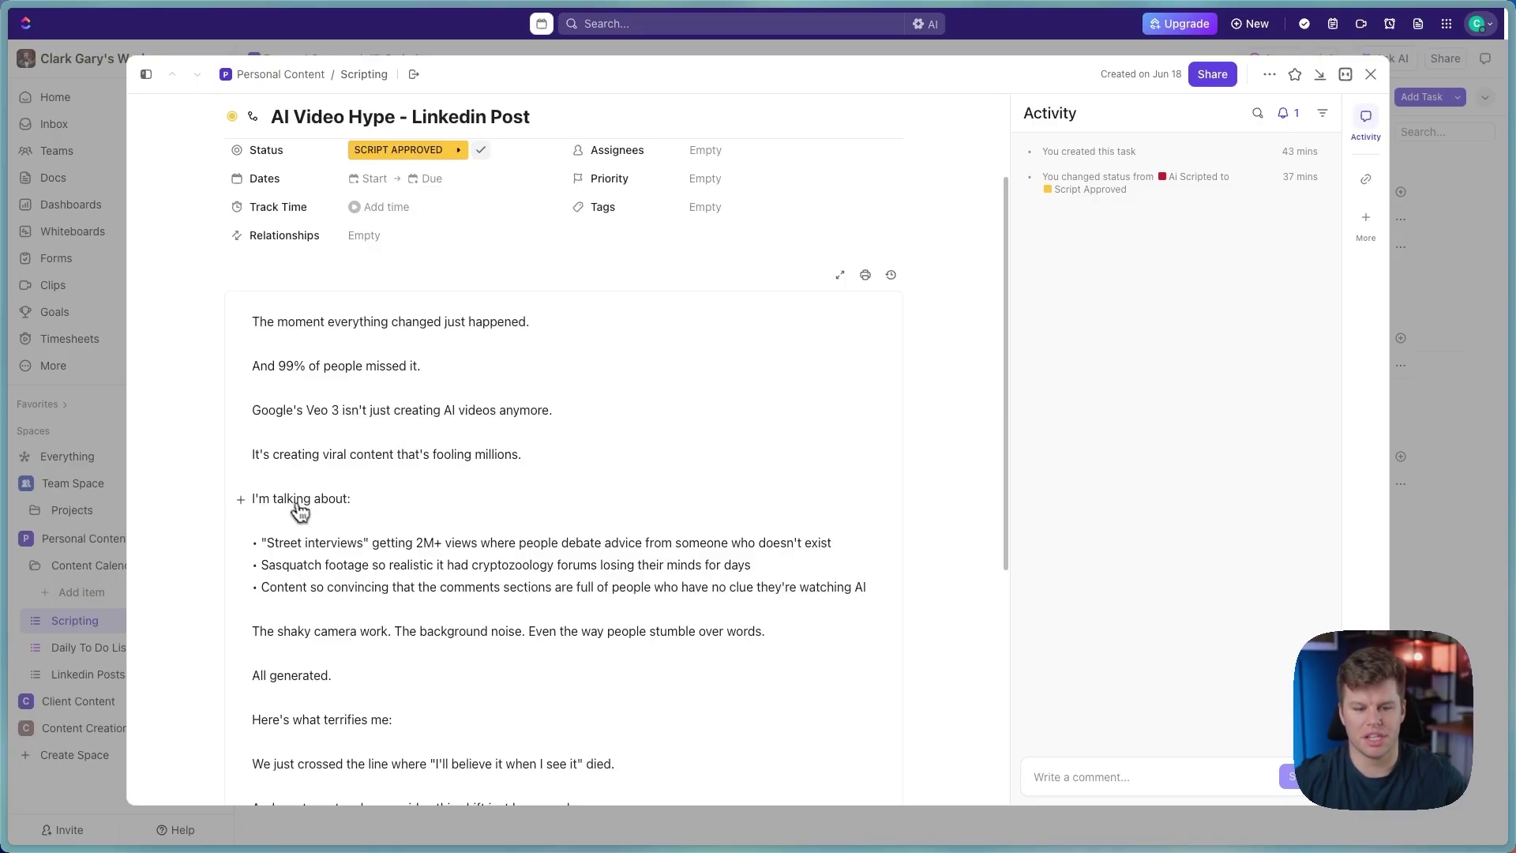
scroll(352, 575, down, 3)
scroll(352, 575, down, 1)
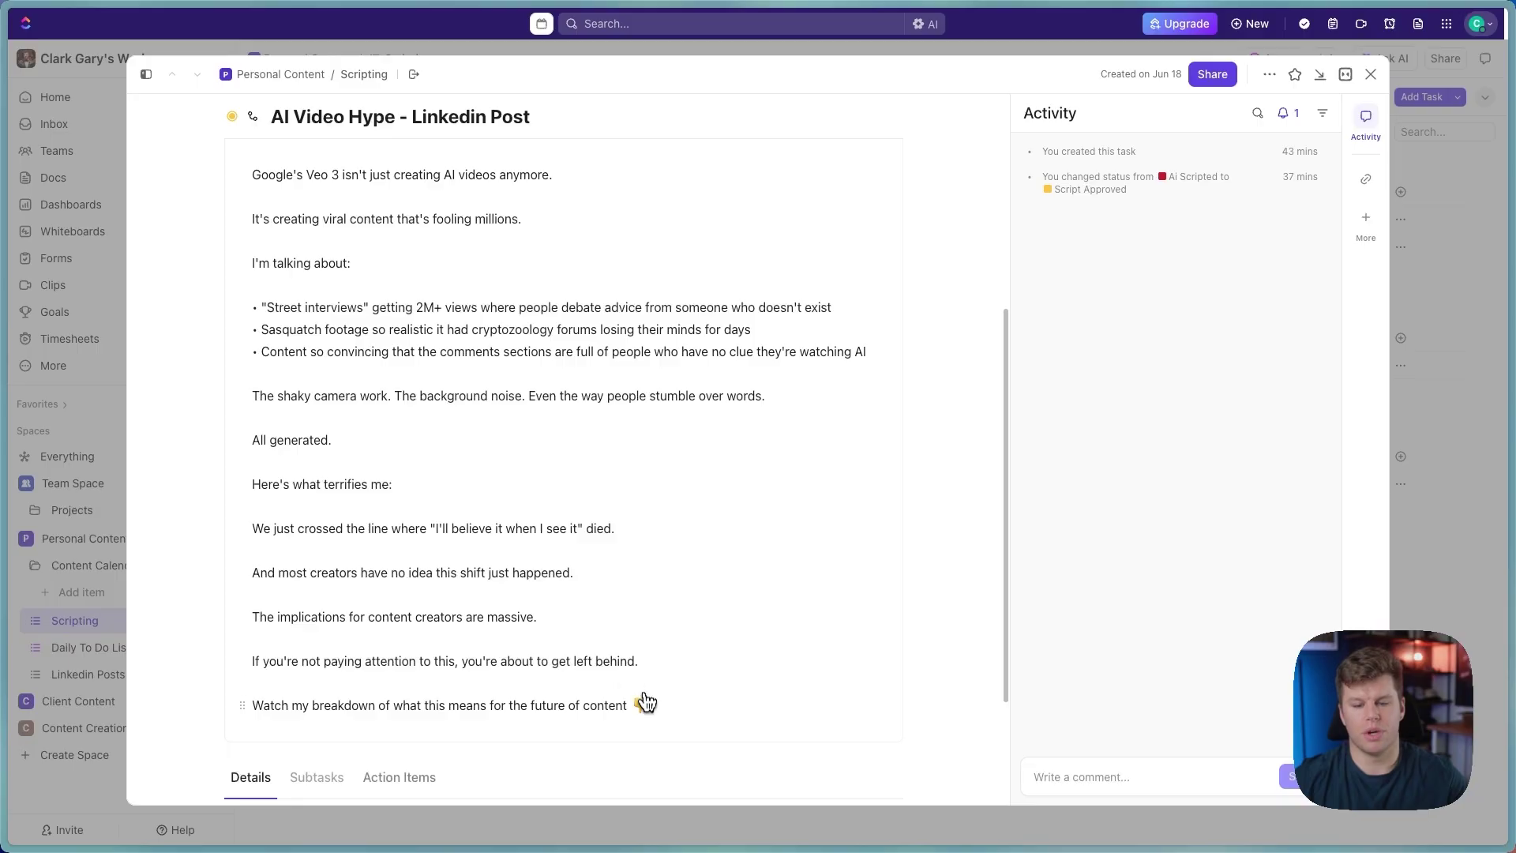
scroll(510, 665, up, 3)
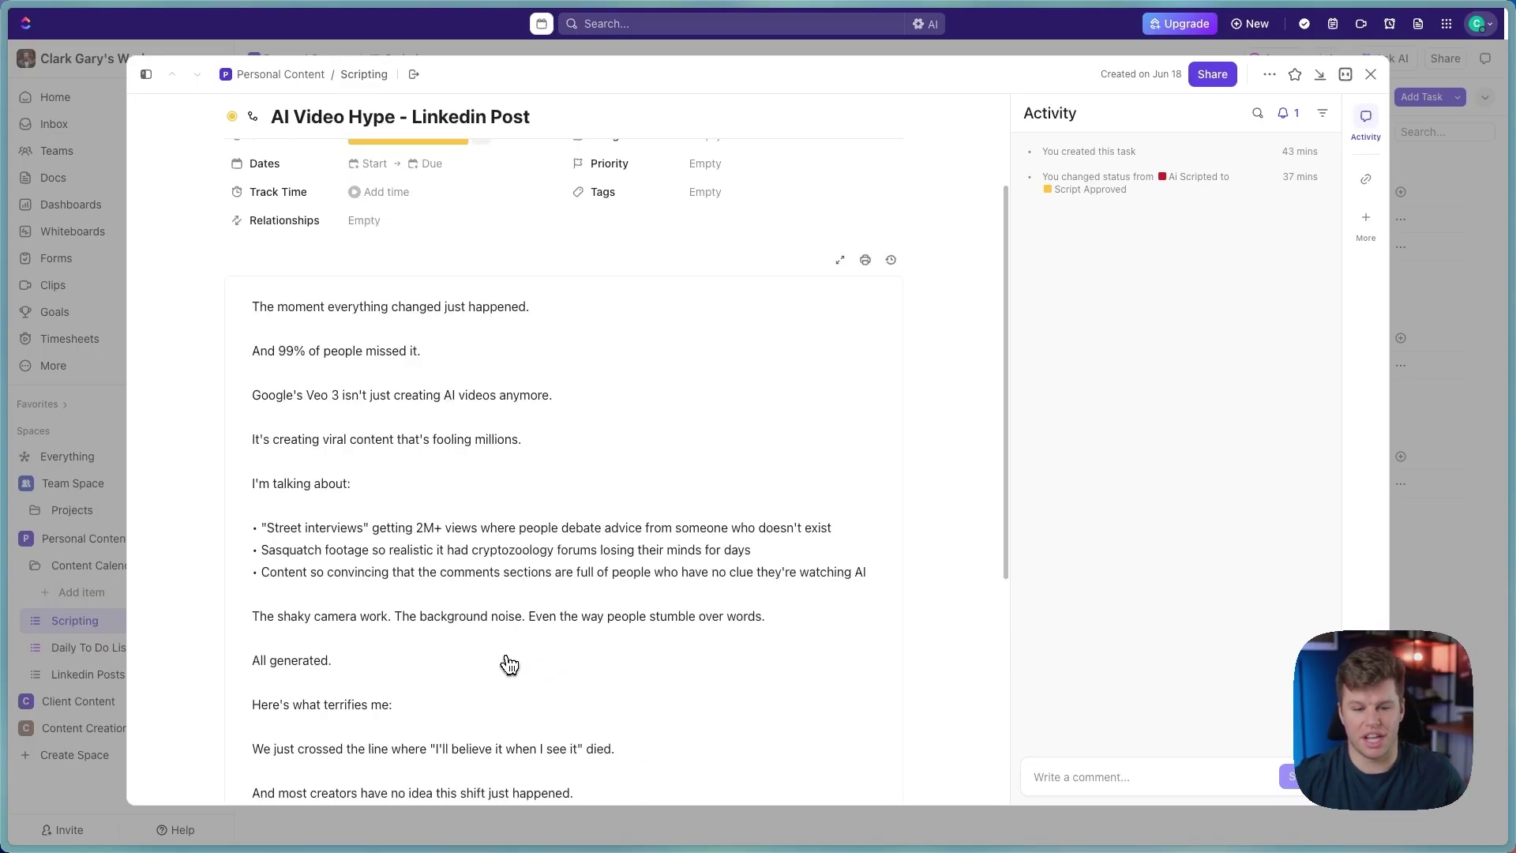
scroll(510, 665, up, 1)
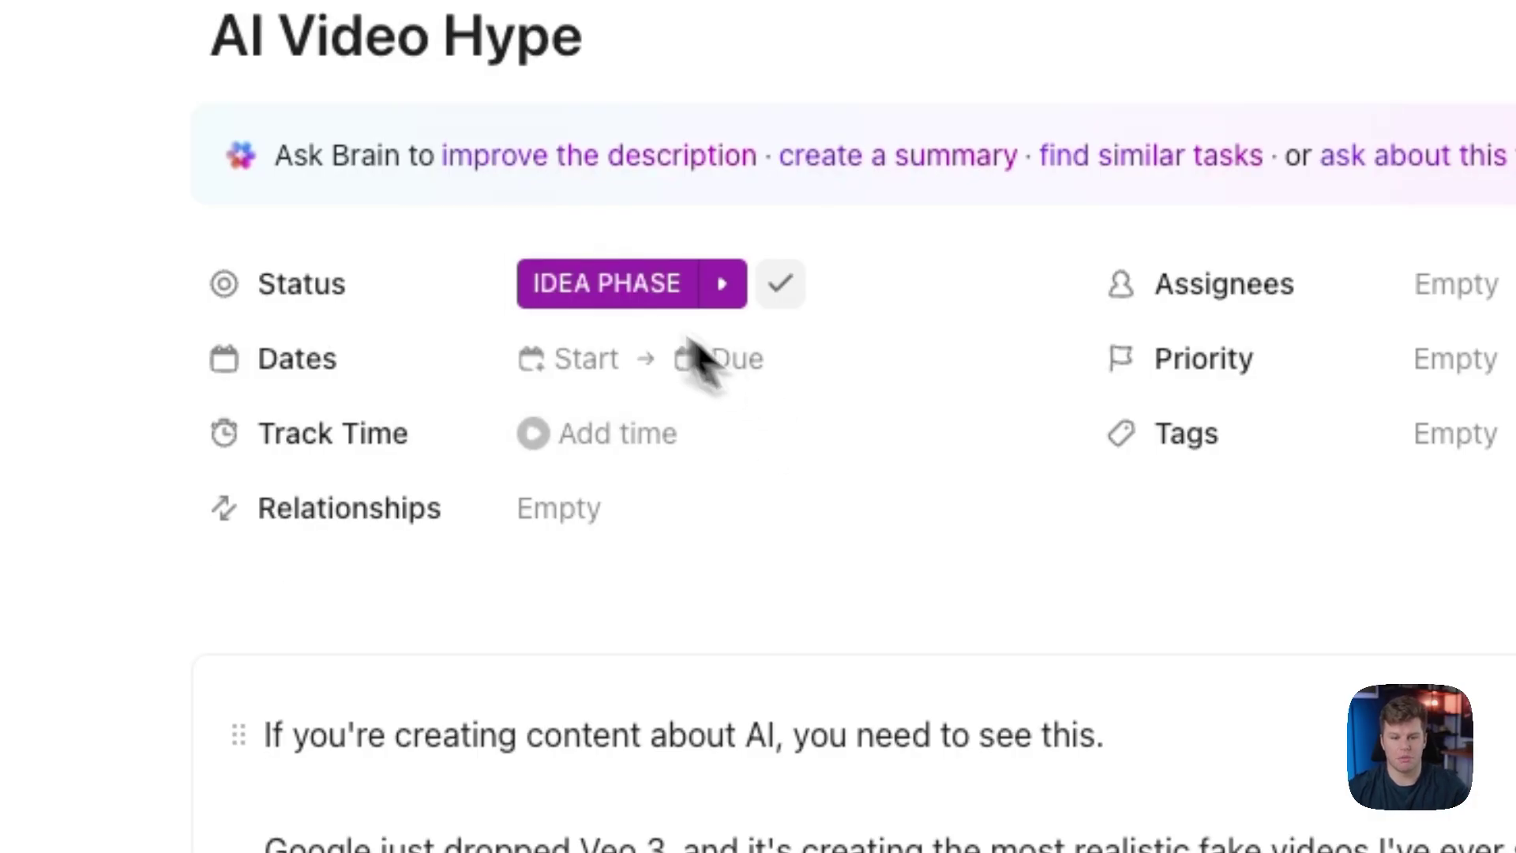
Step: Check the status options without changing them, then bring up Make's Integration ClickUp scenario
click(563, 289)
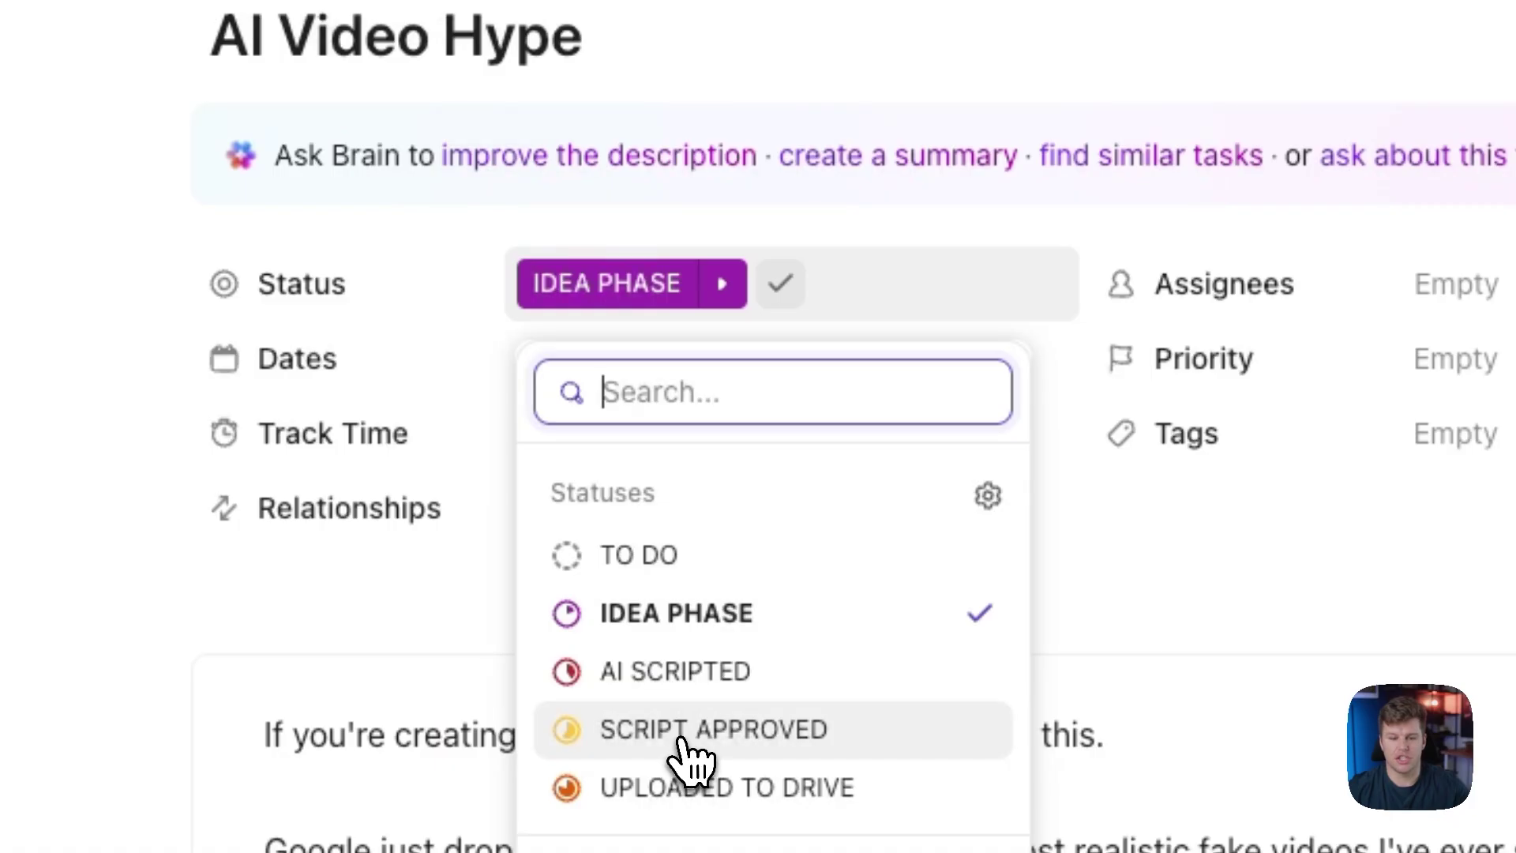
key(Escape)
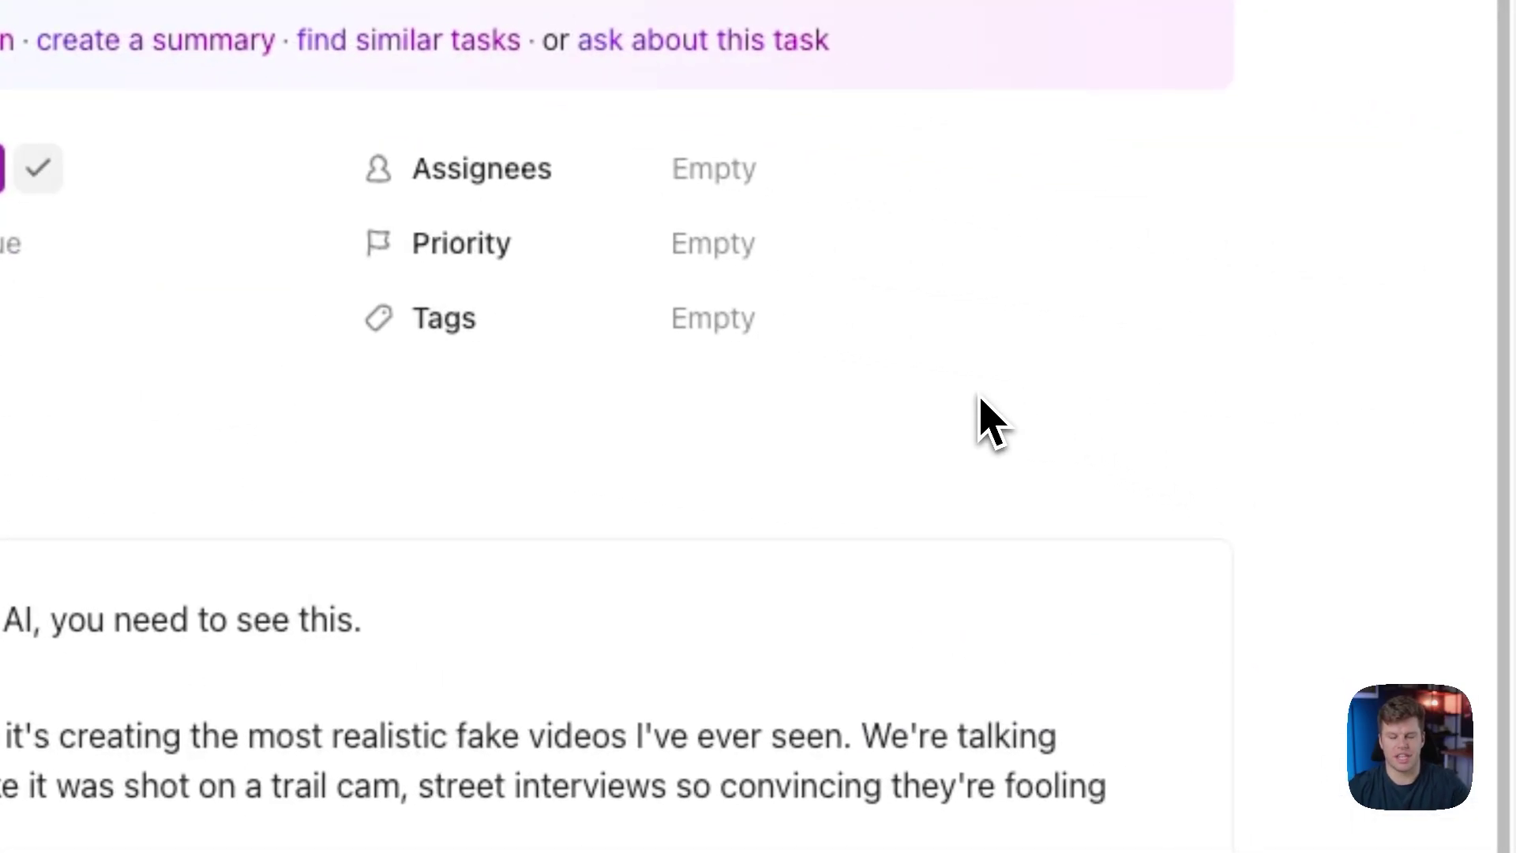
key(alt+Tab)
key(Tab)
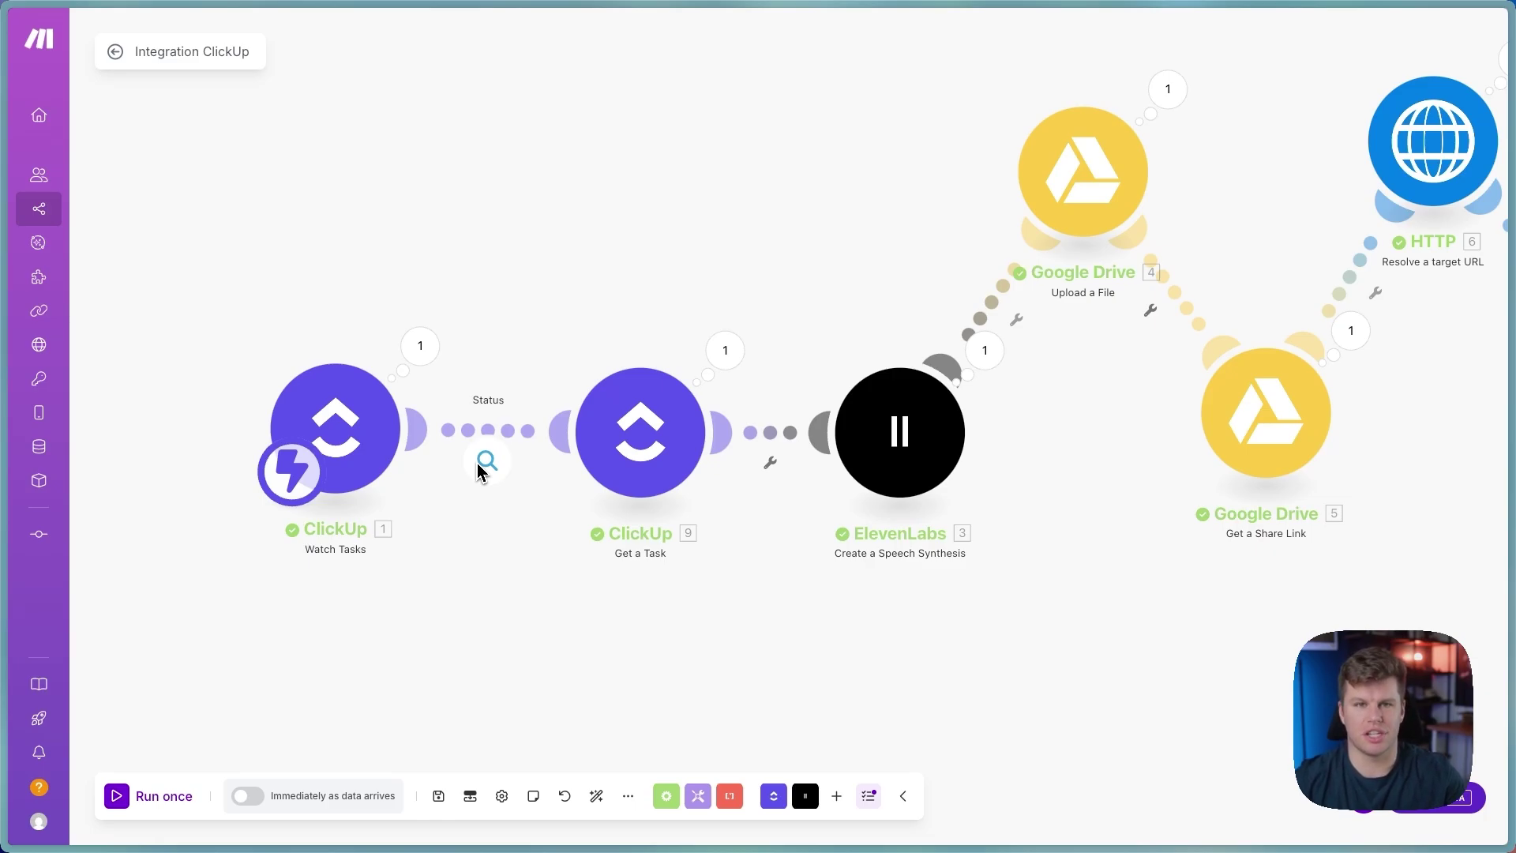
scroll(497, 442, right, 3)
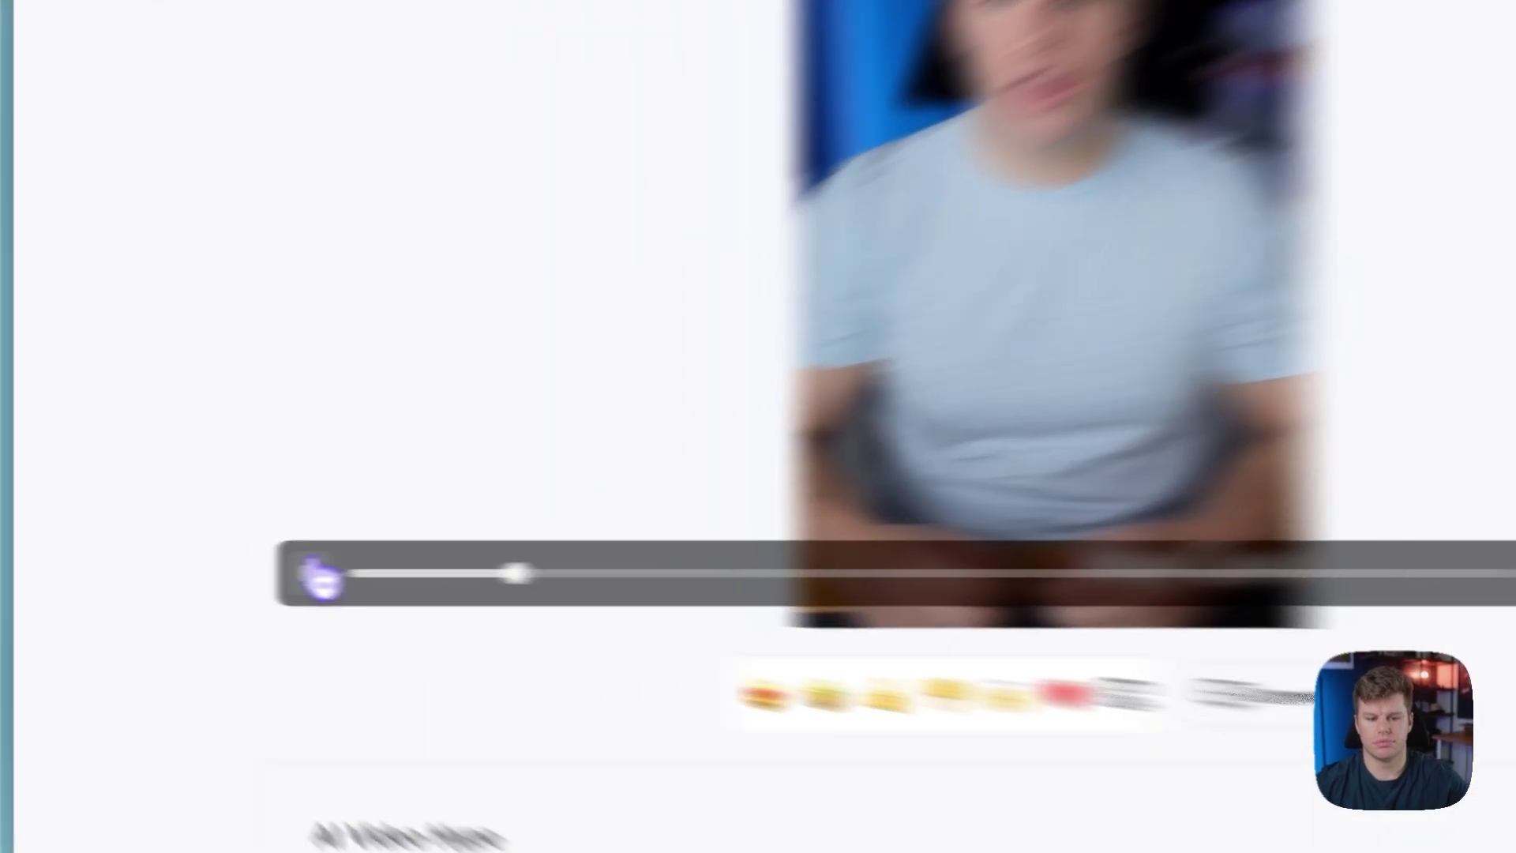
Step: Pause the 'AI Video Hype' avatar video after its opening seconds
click(186, 574)
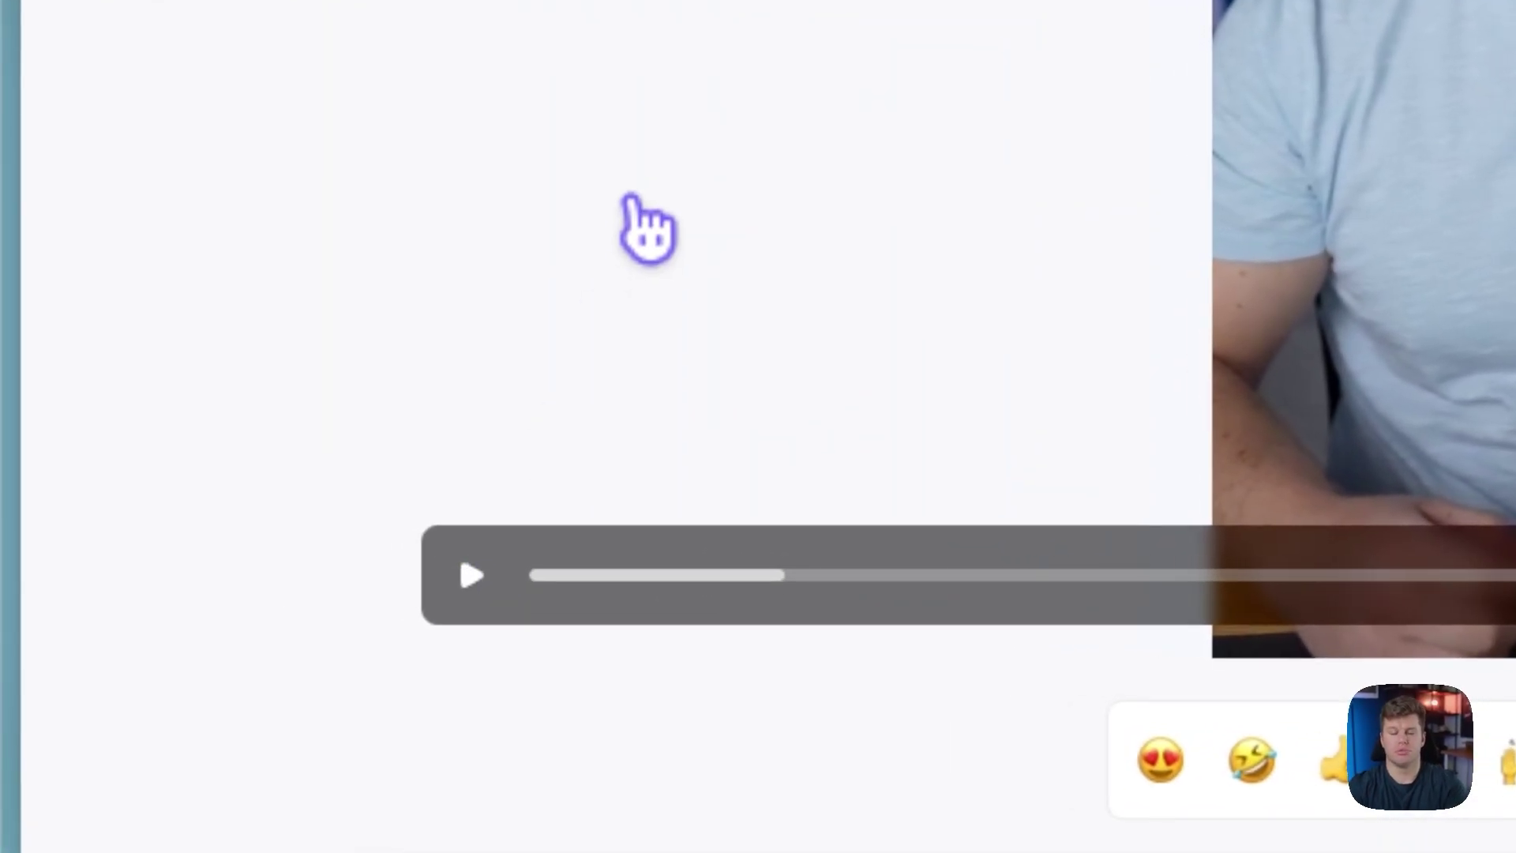